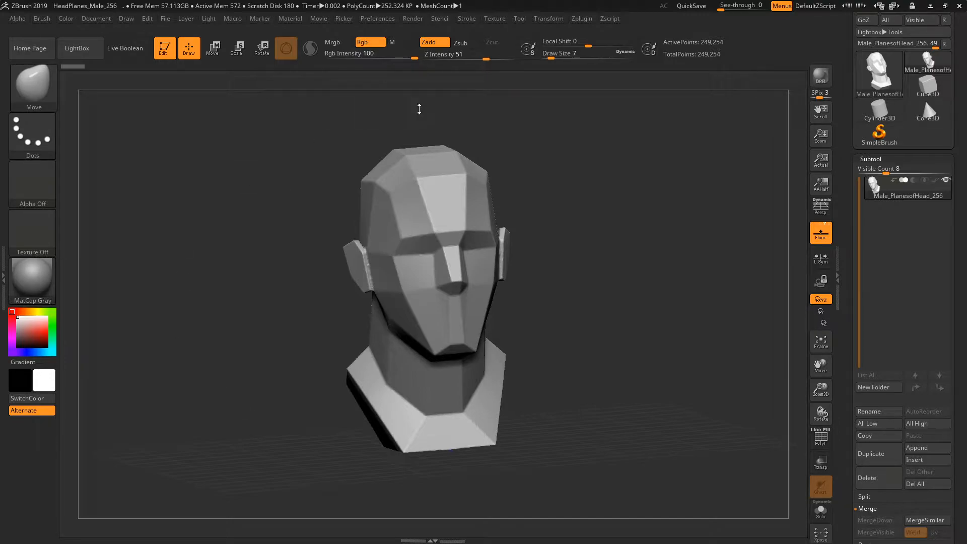
# Step: Turn on Enable Customize in the Config preferences
pyautogui.click(377, 19)
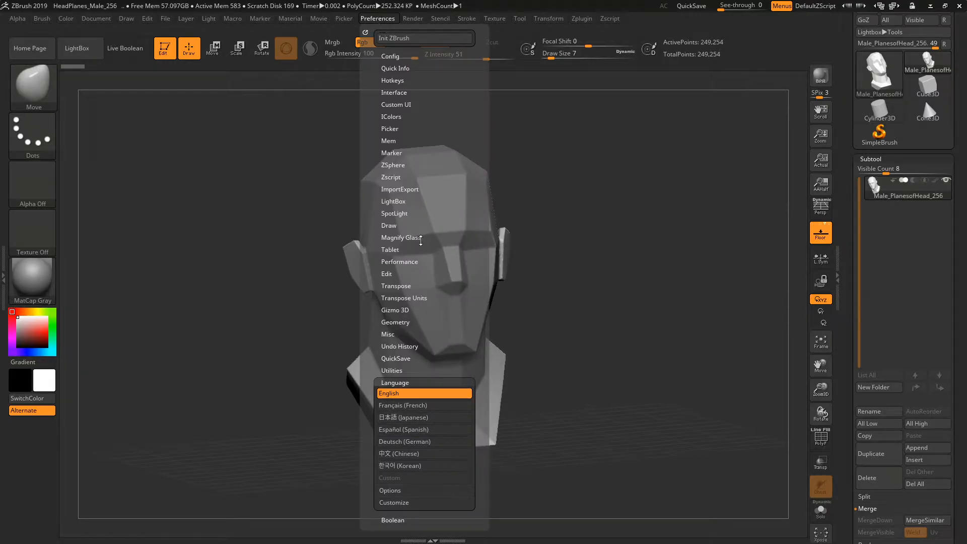
pyautogui.click(396, 56)
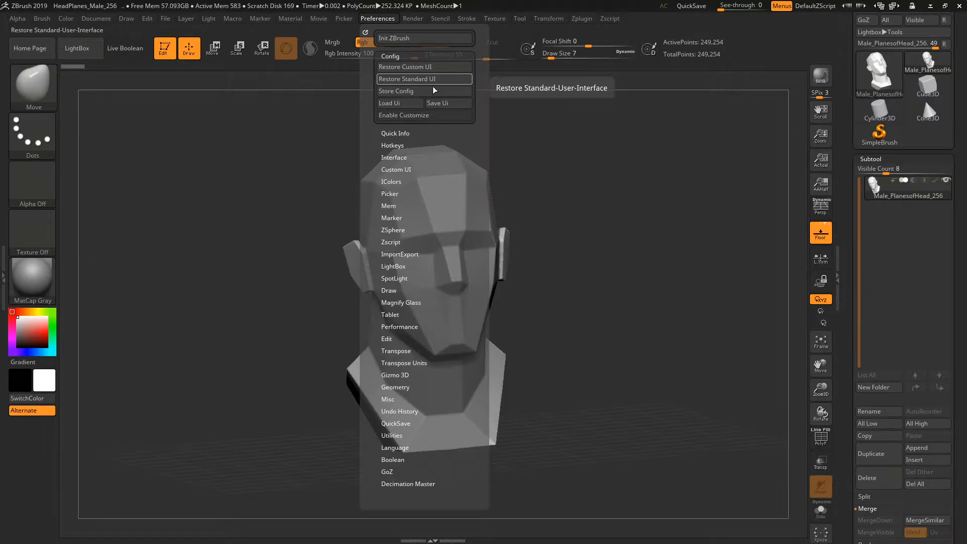
pyautogui.click(439, 117)
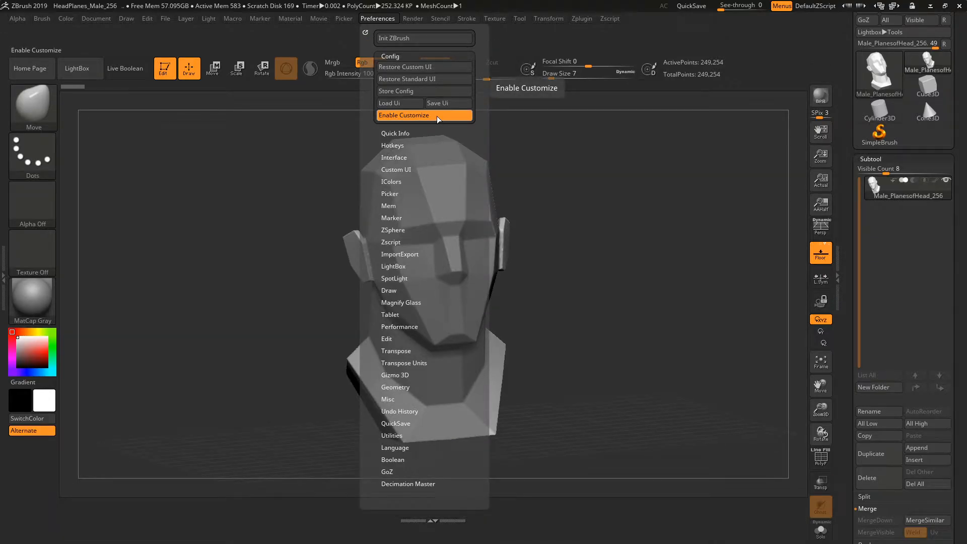
pyautogui.click(437, 116)
pyautogui.click(437, 116)
pyautogui.click(437, 116)
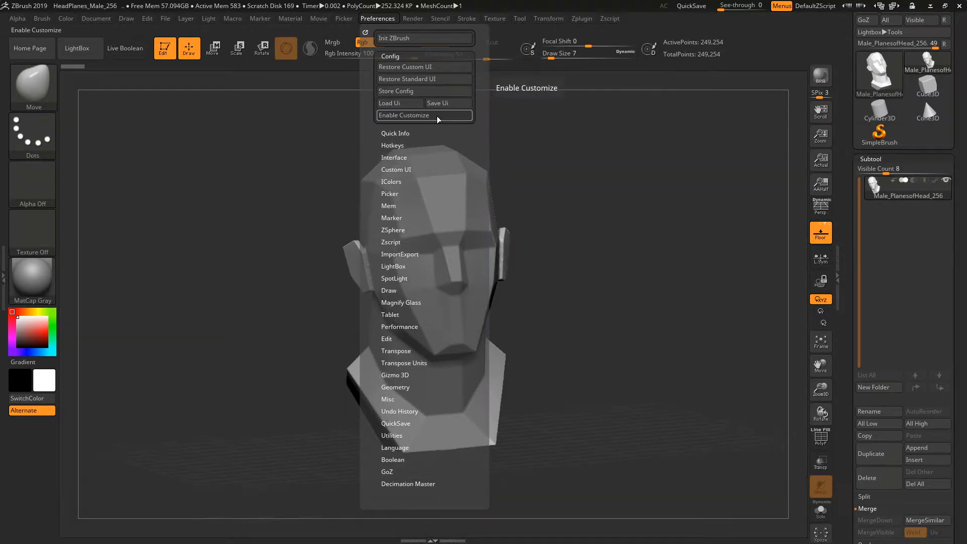
pyautogui.click(437, 116)
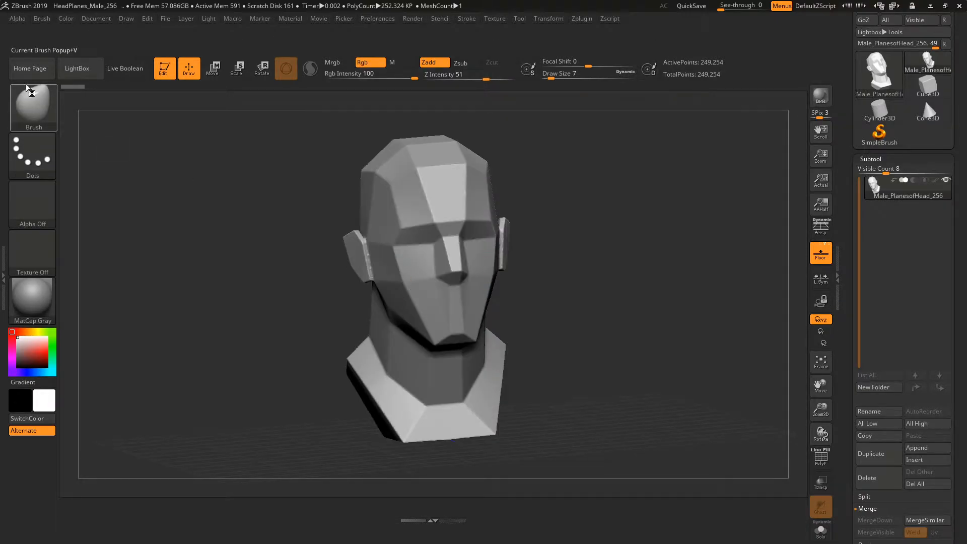
pyautogui.click(377, 18)
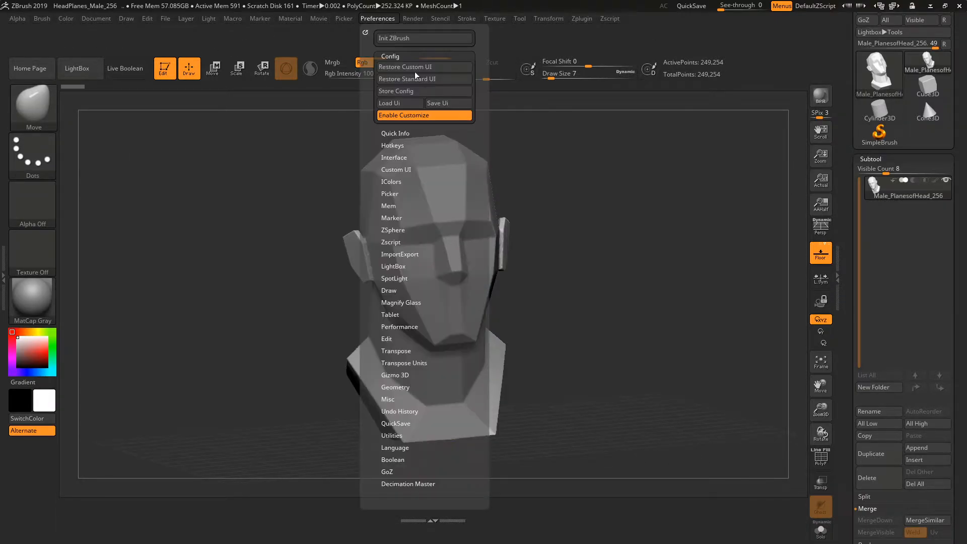
pyautogui.click(431, 119)
pyautogui.click(431, 119)
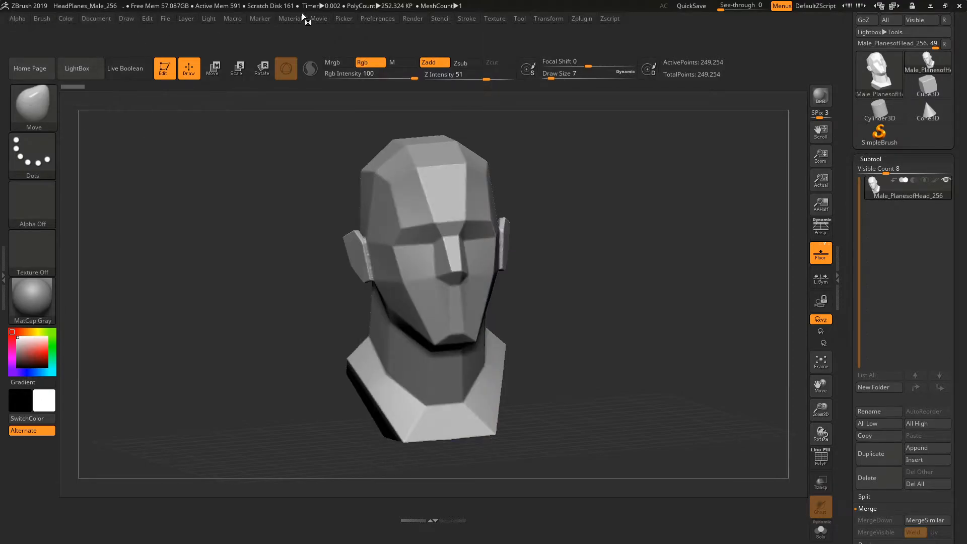
# Step: Place a copy of the Enable Customize switch on the empty interface shelf above Home Page
pyautogui.click(373, 19)
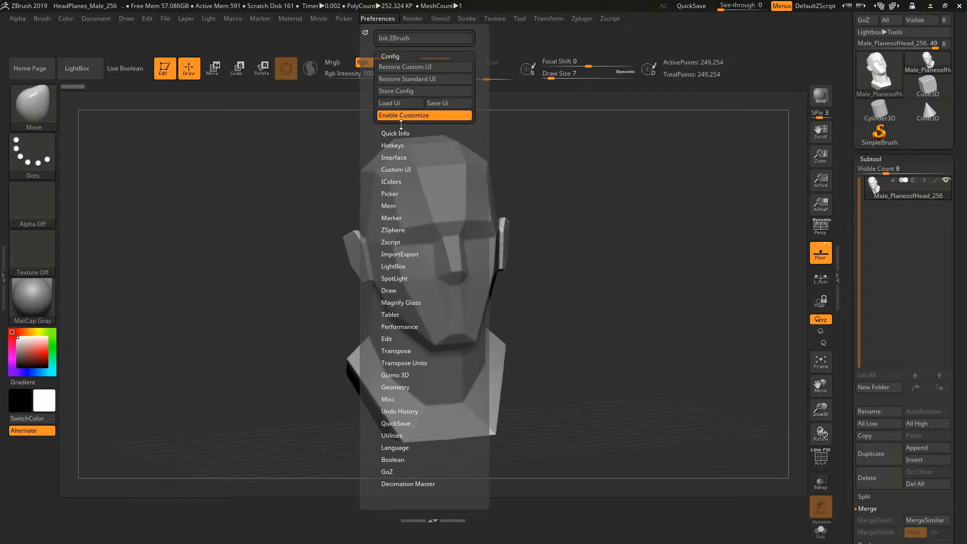
pyautogui.press('ctrl')
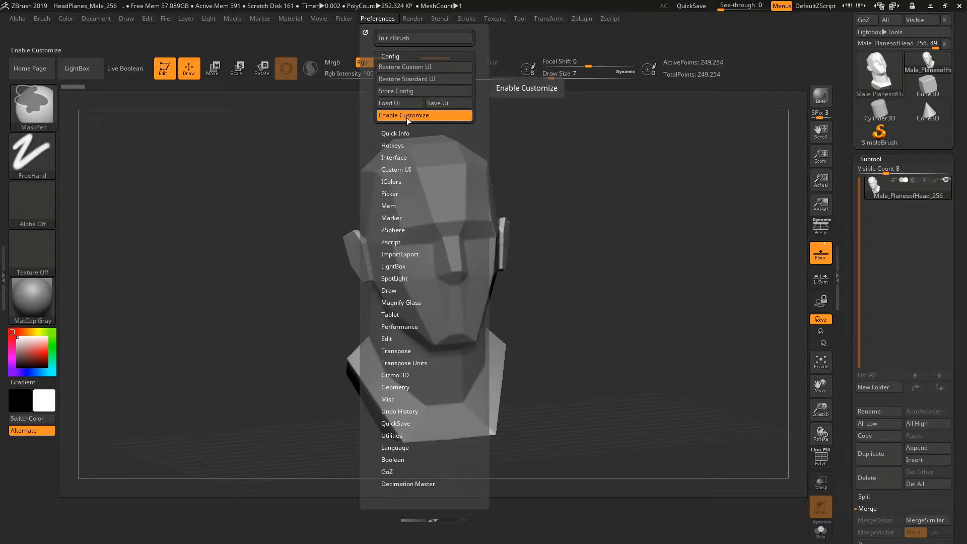
pyautogui.moveTo(406, 117)
pyautogui.keyDown('ctrl'); pyautogui.keyDown('alt'); pyautogui.mouseDown()
pyautogui.moveTo(99, 37)
pyautogui.moveTo(41, 34)
pyautogui.moveTo(40, 44)
pyautogui.moveTo(171, 85)
pyautogui.moveTo(36, 31)
pyautogui.moveTo(77, 35)
pyautogui.moveTo(109, 63)
pyautogui.moveTo(44, 38)
pyautogui.moveTo(217, 473)
pyautogui.moveTo(143, 513)
pyautogui.moveTo(103, 509)
pyautogui.moveTo(116, 317)
pyautogui.moveTo(57, 62)
pyautogui.moveTo(35, 56)
pyautogui.moveTo(35, 38)
pyautogui.mouseUp(); pyautogui.keyUp('alt'); pyautogui.keyUp('ctrl')
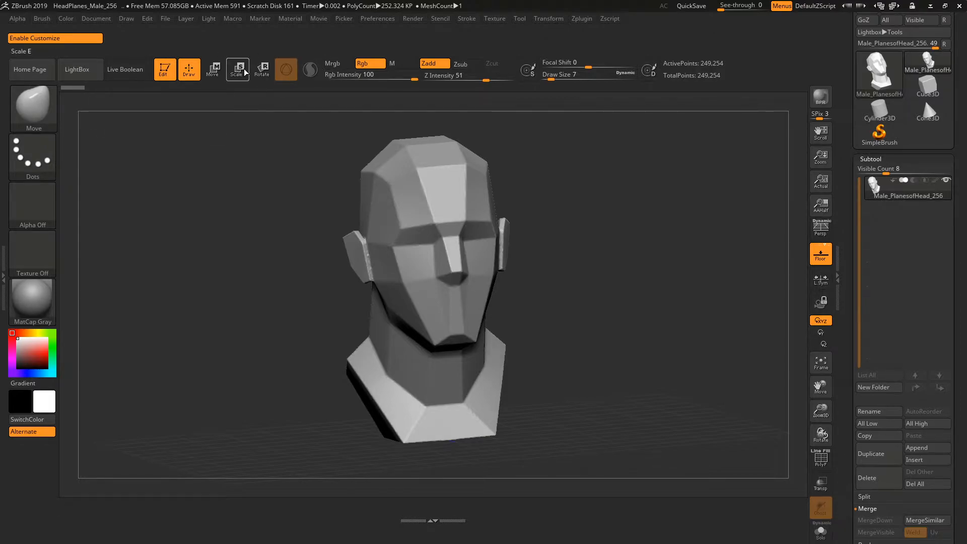
# Step: Expand the tray holding the Brush palette and load the HeadPlanes_Male_128 project from LightBox's Head planes folder
pyautogui.click(5, 264)
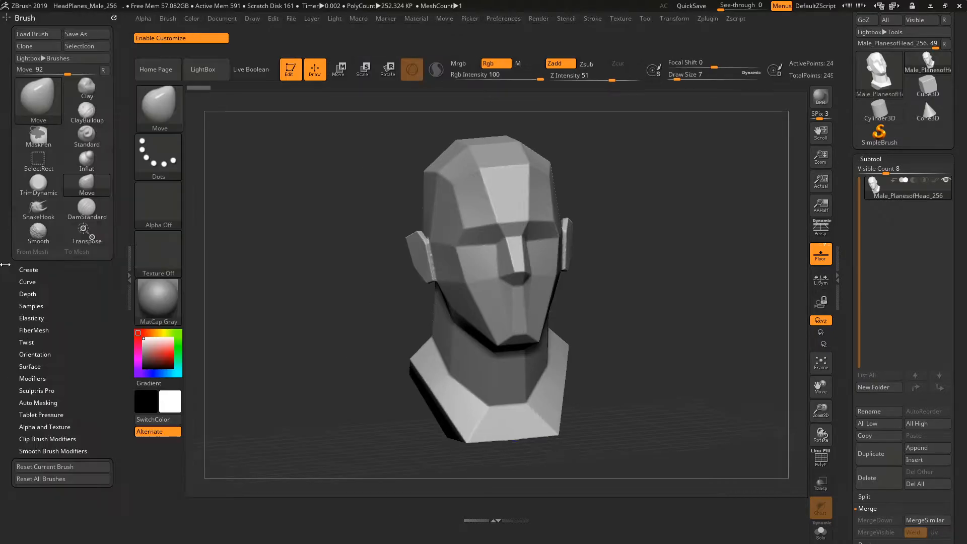
pyautogui.click(216, 72)
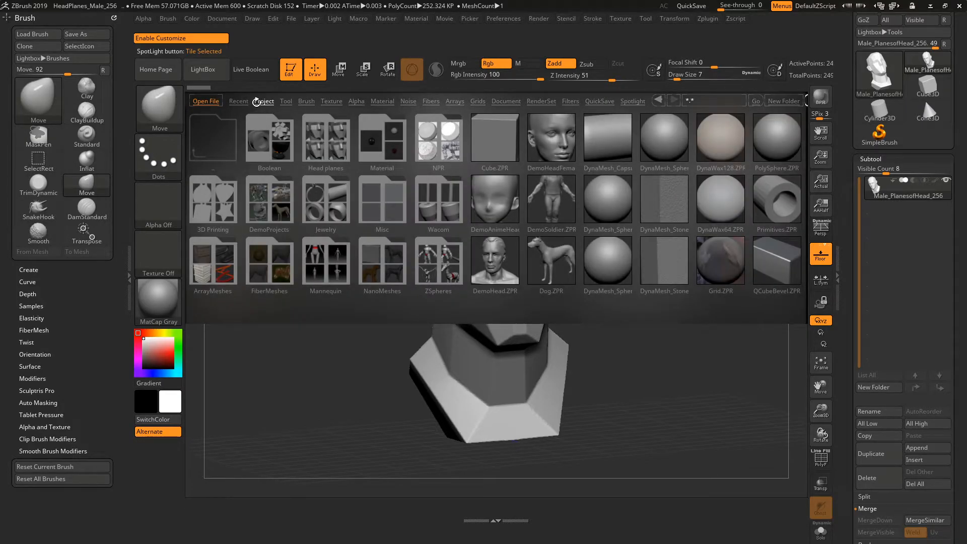
pyautogui.click(318, 149)
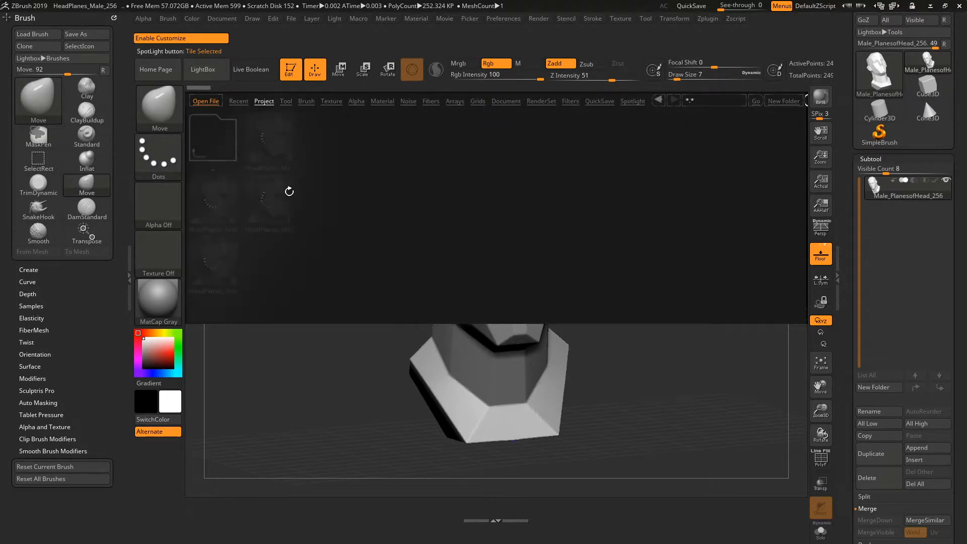
pyautogui.doubleClick(276, 150)
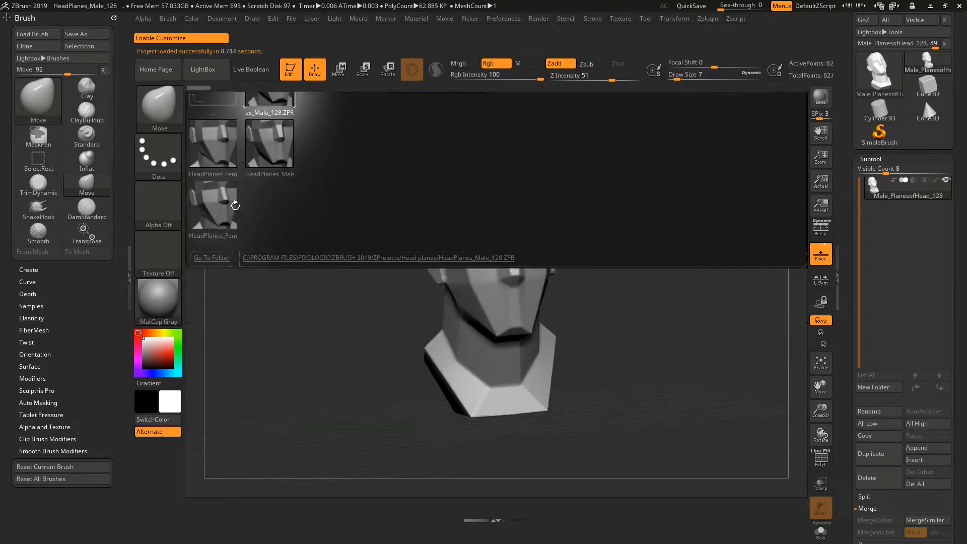
pyautogui.keyDown('shift'); pyautogui.moveTo(354, 225); pyautogui.dragTo(658, 250); pyautogui.keyUp('shift')
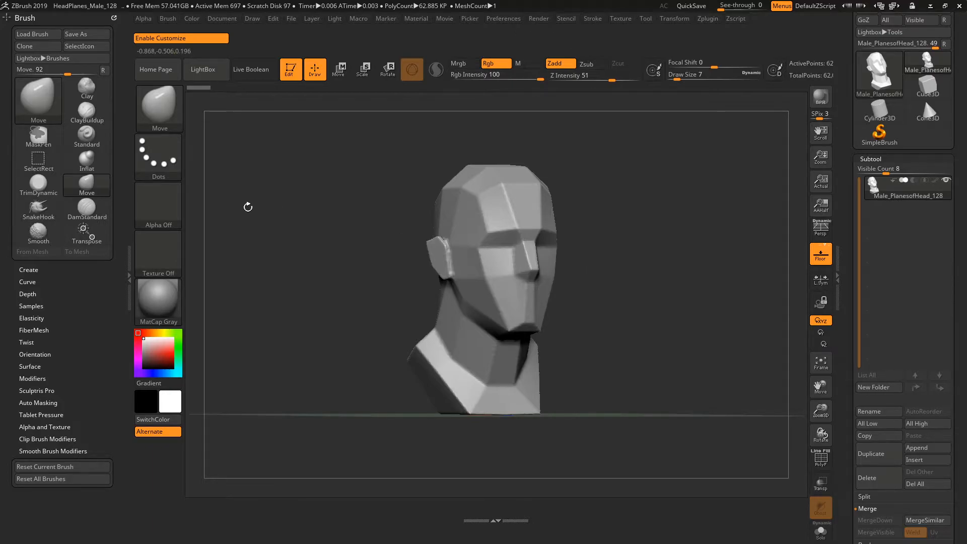
pyautogui.click(204, 72)
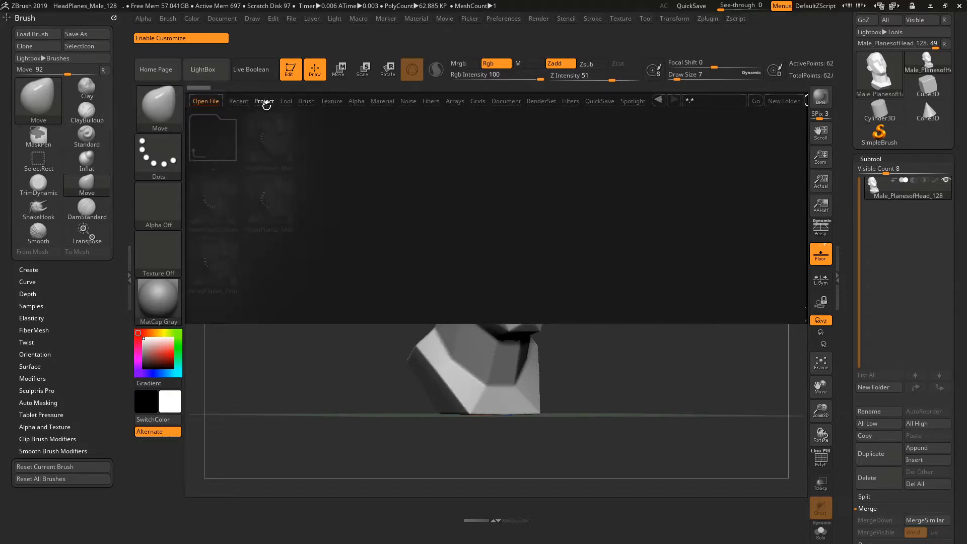
pyautogui.click(214, 76)
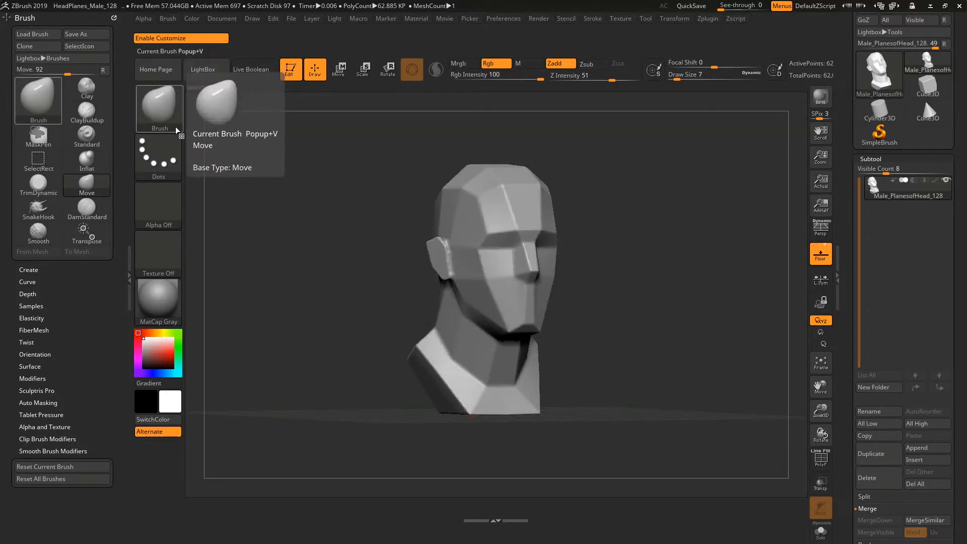
# Step: Remove the Brush palette from its tray and dock it there again
pyautogui.click(127, 262)
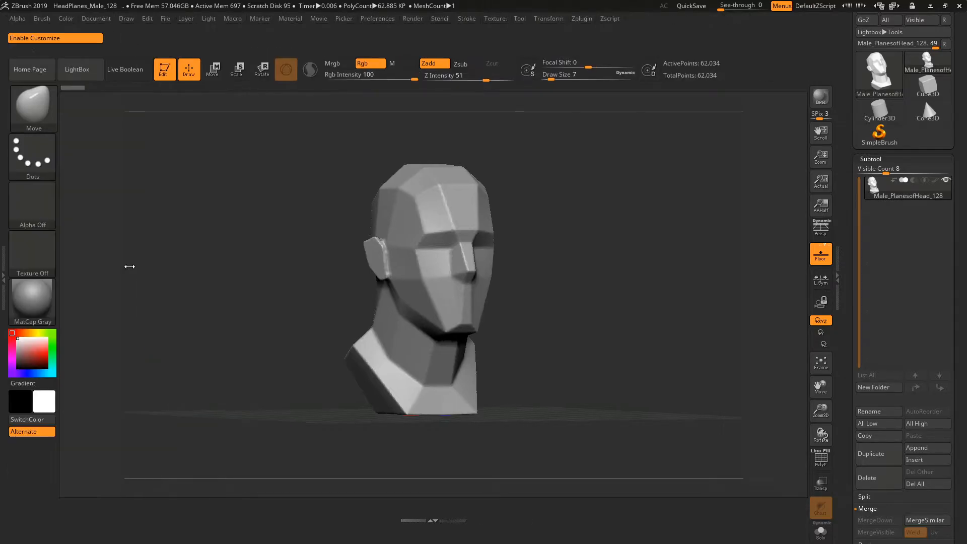
pyautogui.click(4, 271)
pyautogui.click(114, 18)
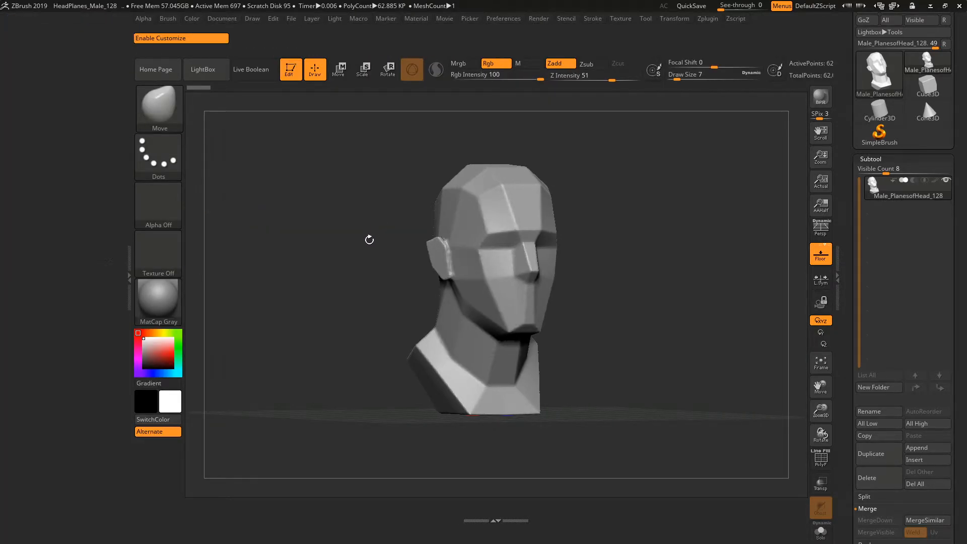
pyautogui.click(170, 19)
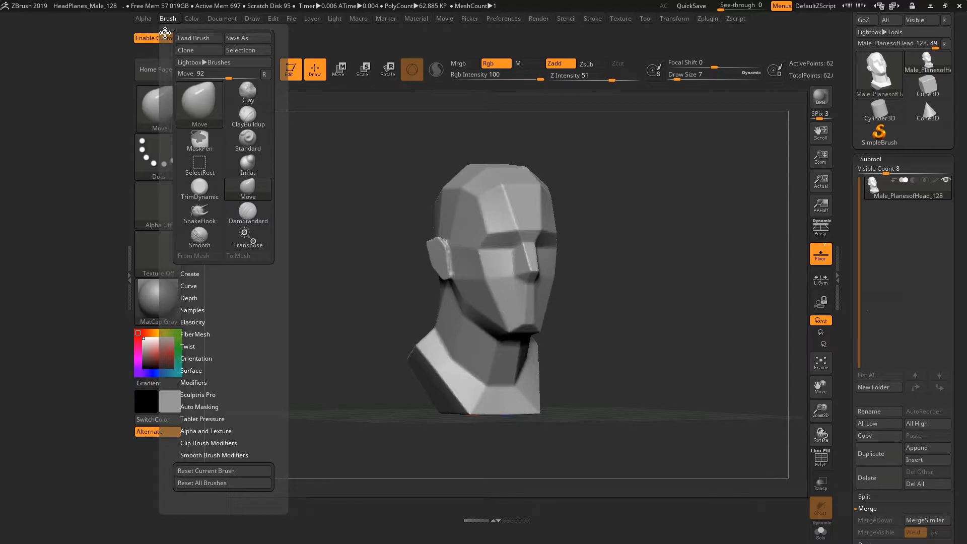
pyautogui.moveTo(165, 32)
pyautogui.mouseDown()
pyautogui.moveTo(8, 59)
pyautogui.moveTo(19, 70)
pyautogui.mouseUp()
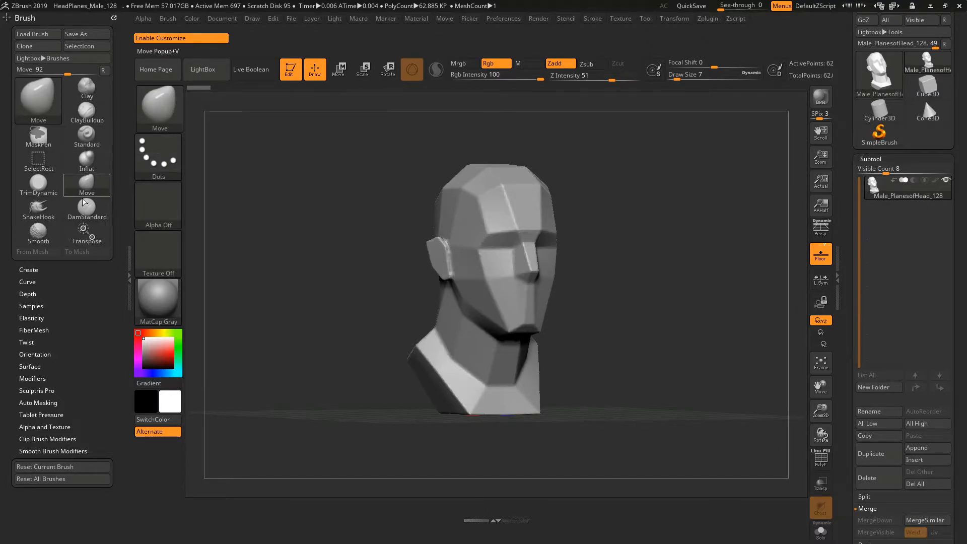
# Step: Choose the TrimDynamic brush from the full set of sculpting brushes
pyautogui.click(45, 100)
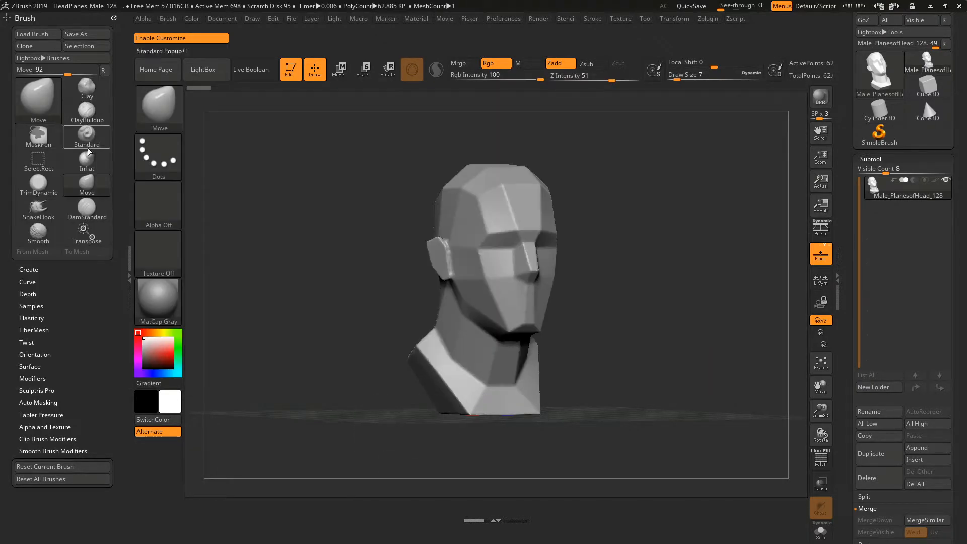
pyautogui.moveTo(48, 182)
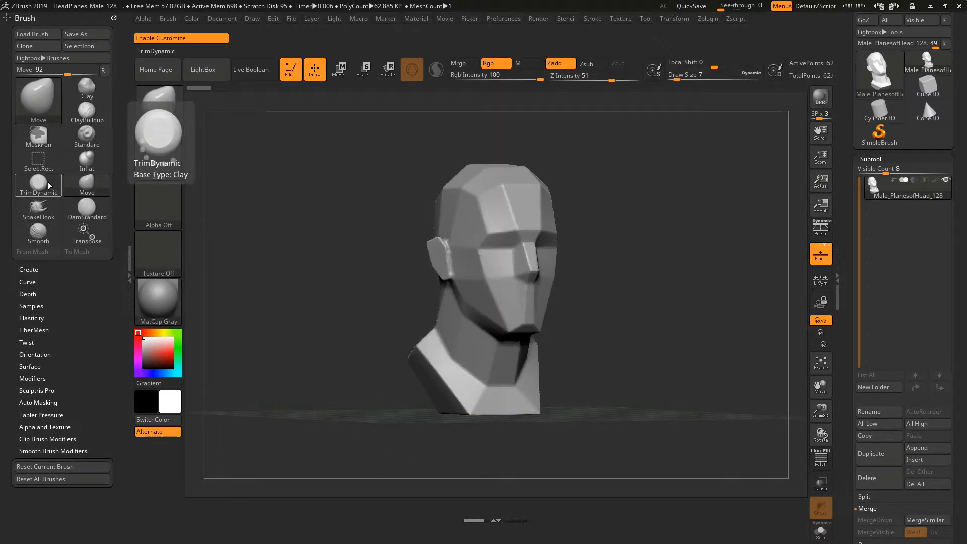
pyautogui.click(46, 99)
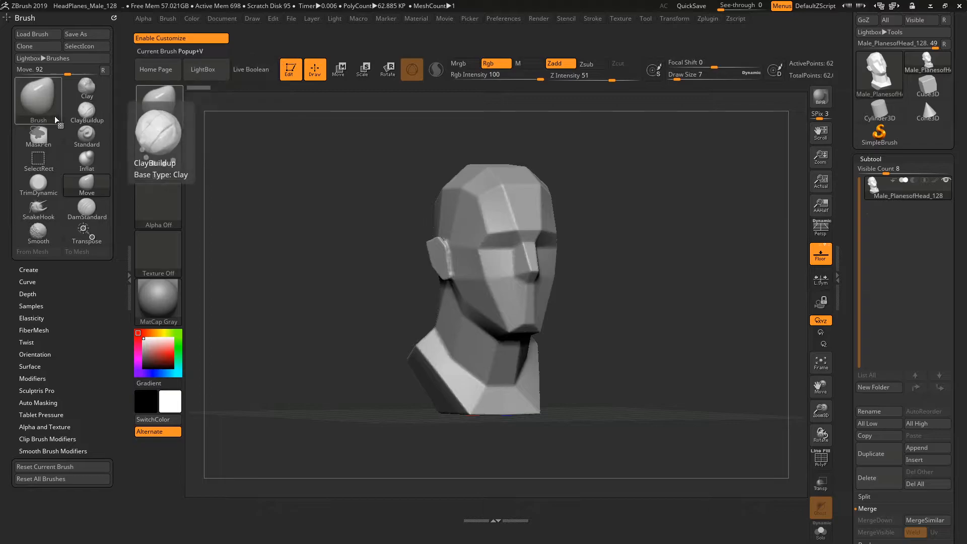
pyautogui.click(57, 117)
pyautogui.click(772, 321)
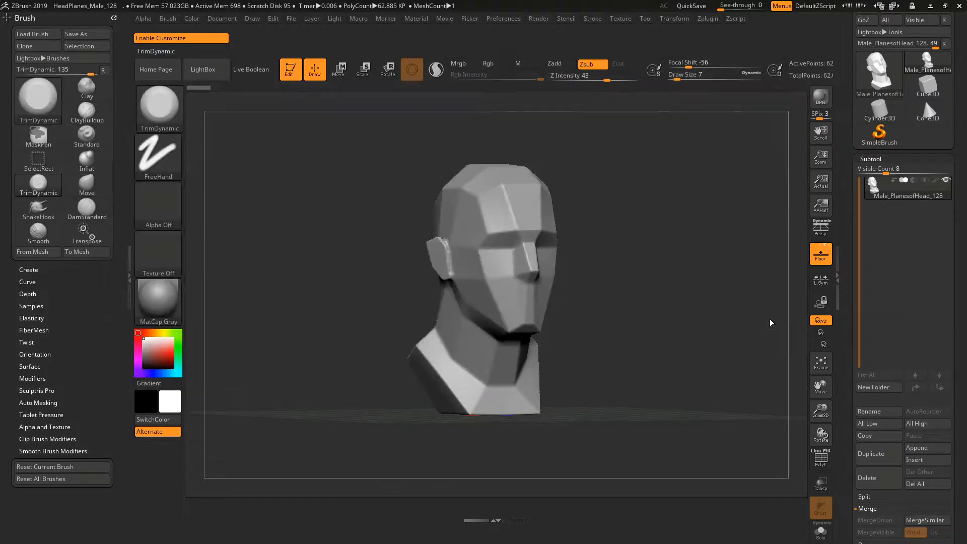
# Step: Choose the TrimAdaptive brush from the full set of sculpting brushes
pyautogui.click(44, 95)
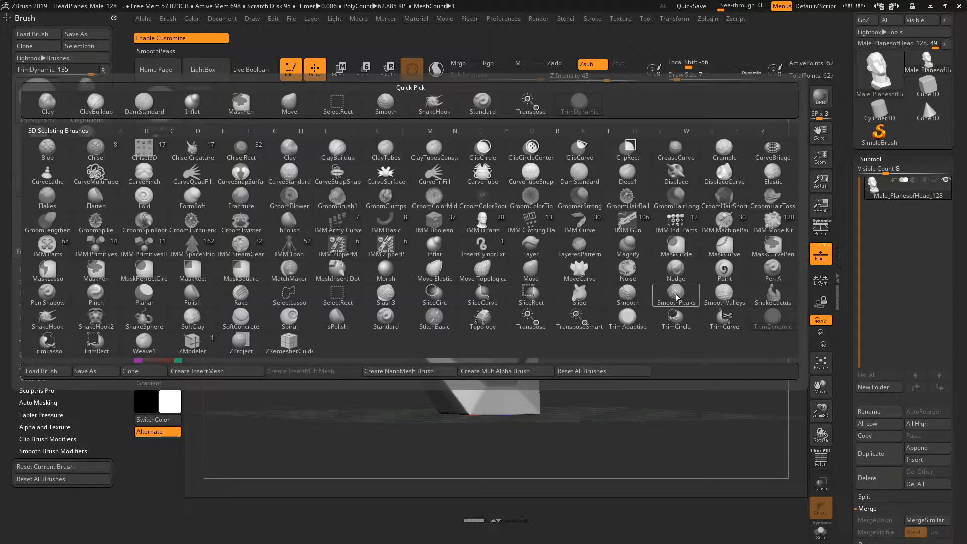
pyautogui.moveTo(632, 324)
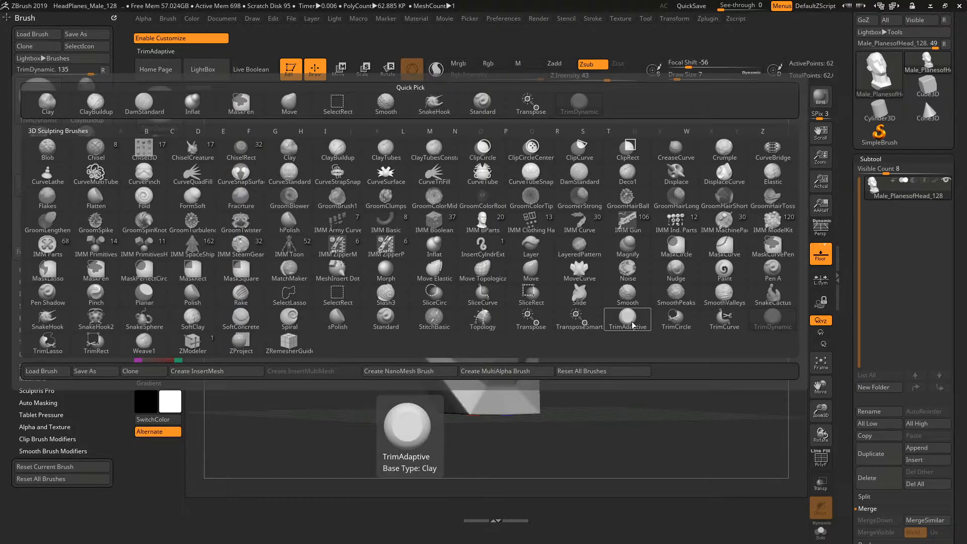
pyautogui.click(627, 320)
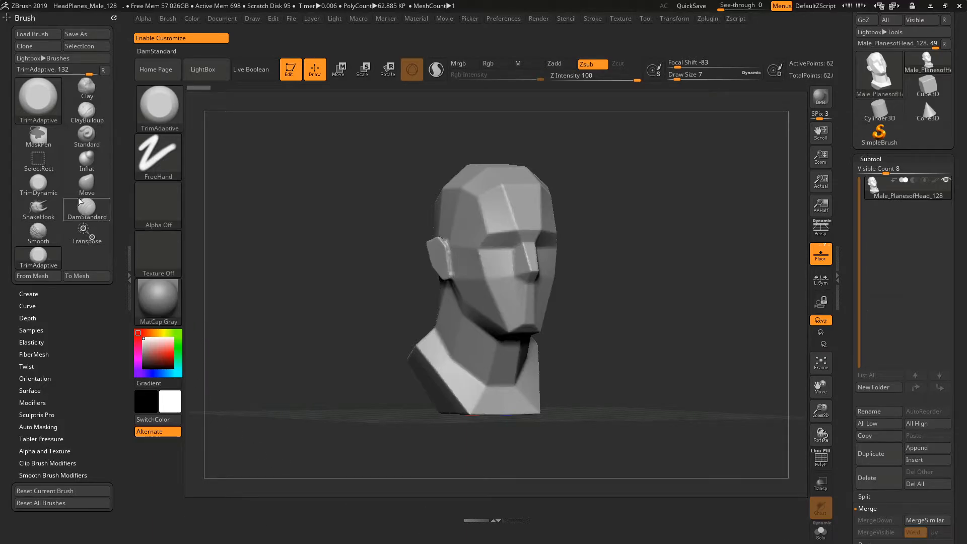
# Step: Place the ClayBuildup, Standard and Inflat brushes side by side on the empty shelf below the canvas
pyautogui.press('ctrl')
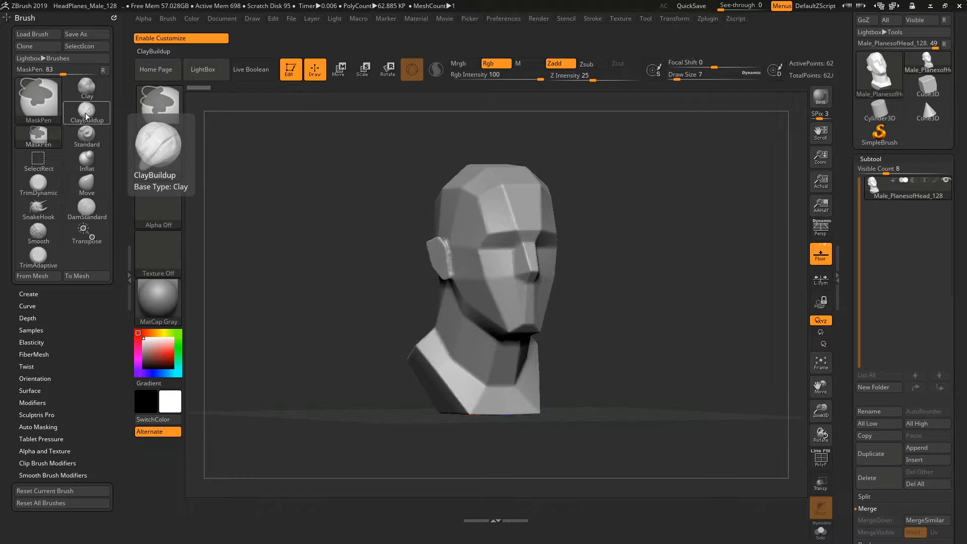
pyautogui.moveTo(87, 119)
pyautogui.keyDown('ctrl'); pyautogui.keyDown('alt'); pyautogui.mouseDown()
pyautogui.moveTo(195, 195)
pyautogui.moveTo(219, 523)
pyautogui.mouseUp(); pyautogui.keyUp('alt'); pyautogui.keyUp('ctrl')
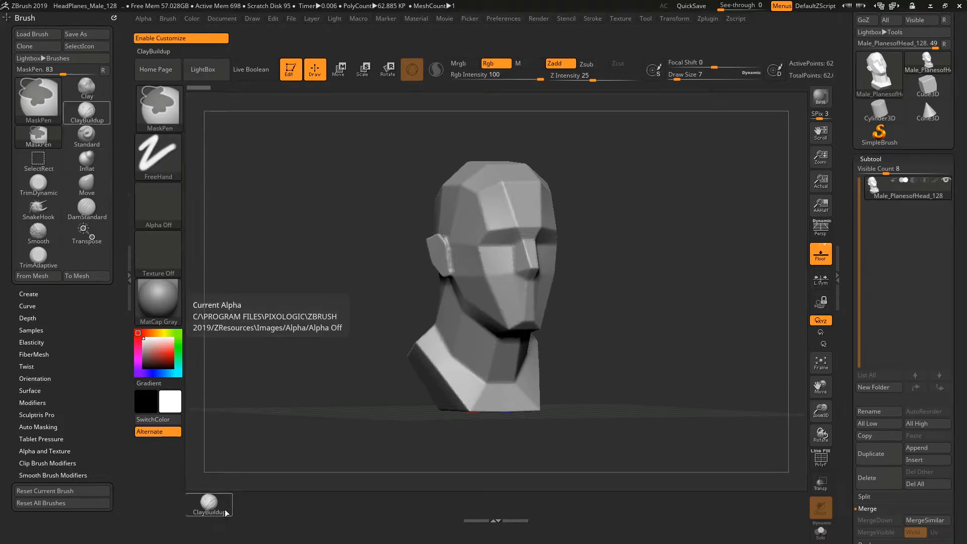
pyautogui.moveTo(83, 135)
pyautogui.keyDown('ctrl'); pyautogui.keyDown('alt'); pyautogui.mouseDown()
pyautogui.moveTo(183, 210)
pyautogui.moveTo(257, 504)
pyautogui.mouseUp(); pyautogui.keyUp('alt'); pyautogui.keyUp('ctrl')
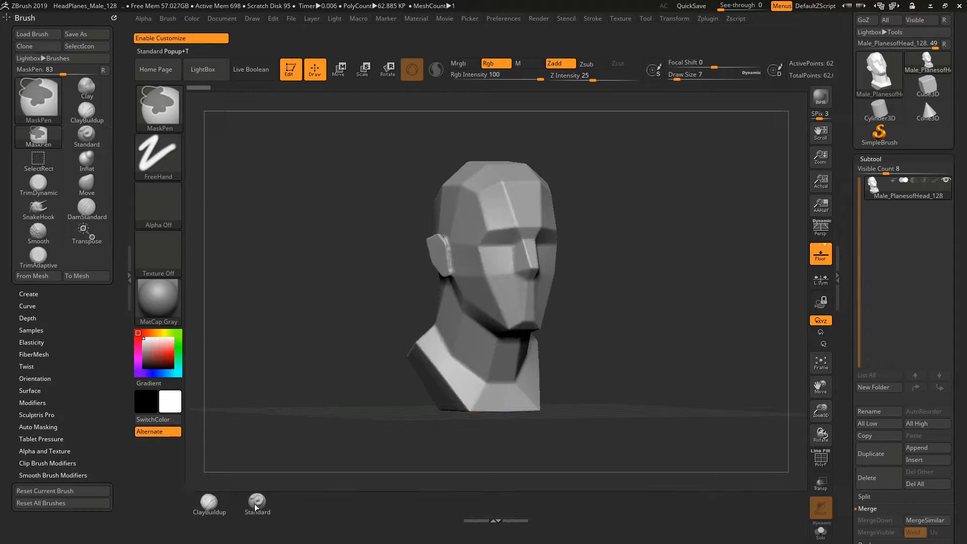
pyautogui.moveTo(86, 160)
pyautogui.keyDown('ctrl'); pyautogui.keyDown('alt'); pyautogui.mouseDown()
pyautogui.moveTo(257, 316)
pyautogui.moveTo(304, 503)
pyautogui.mouseUp(); pyautogui.keyUp('alt'); pyautogui.keyUp('ctrl')
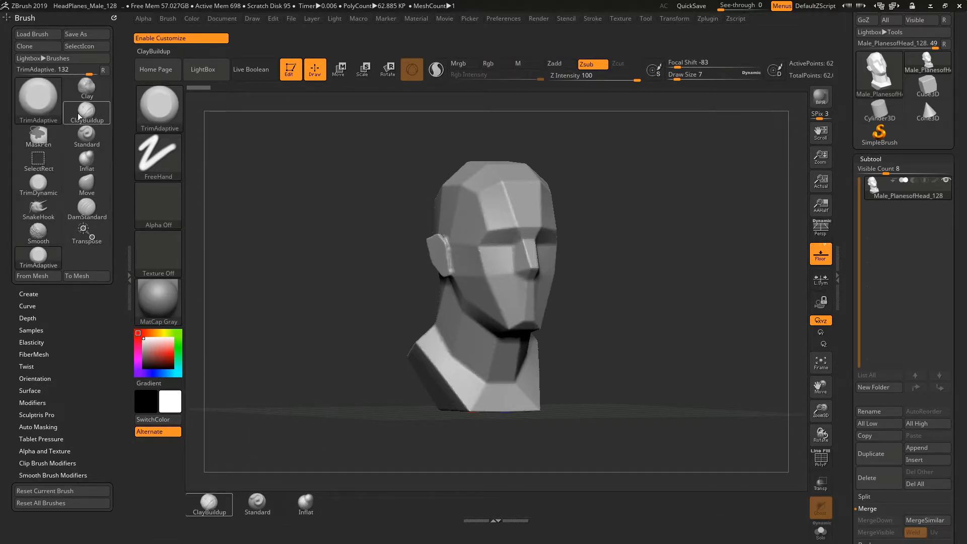
# Step: Filter the sculpting brushes to those starting with I and select the Inflat brush
pyautogui.click(40, 100)
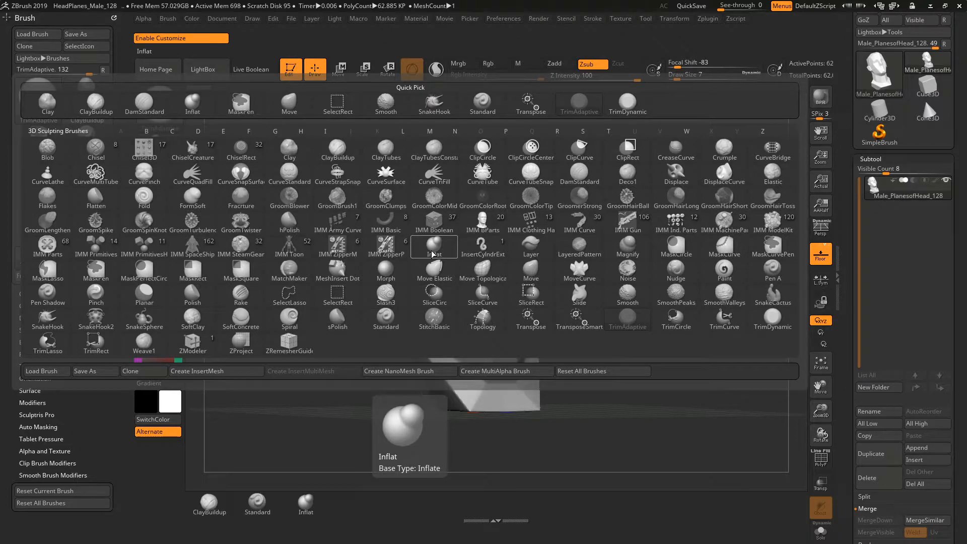
pyautogui.press('i')
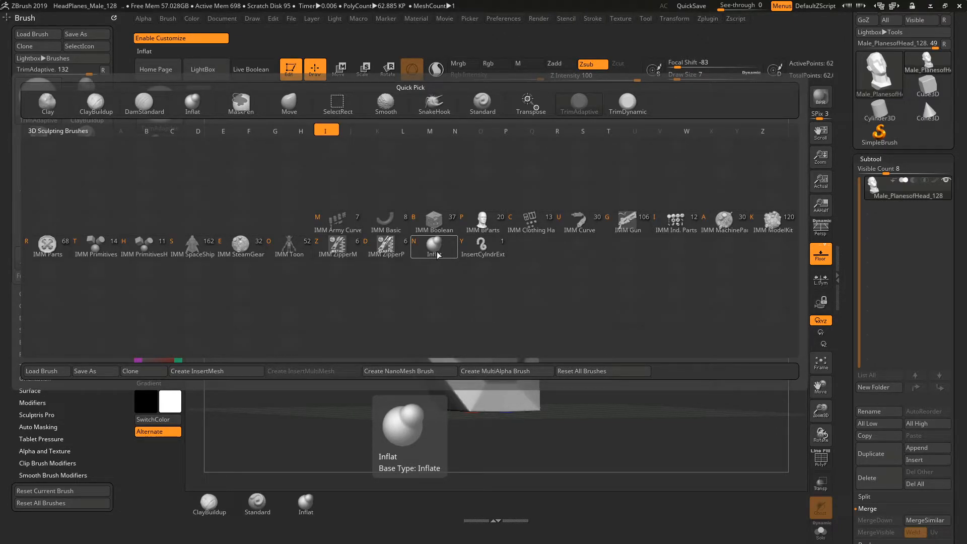
pyautogui.click(438, 254)
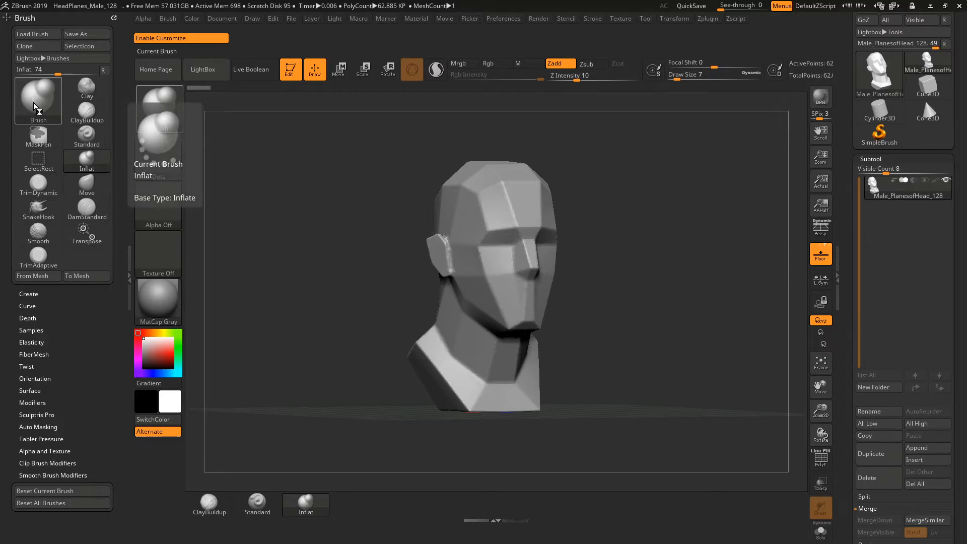
# Step: Place the Move, DamStandard, SnakeHook and Clay brushes on the shelf below the canvas, following Inflat
pyautogui.keyDown('ctrl'); pyautogui.keyDown('alt'); pyautogui.moveTo(34, 103); pyautogui.dragTo(282, 293); pyautogui.keyUp('alt'); pyautogui.keyUp('ctrl')
pyautogui.moveTo(357, 488)
pyautogui.keyDown('ctrl'); pyautogui.keyDown('alt'); pyautogui.mouseDown()
pyautogui.moveTo(355, 502)
pyautogui.moveTo(323, 454)
pyautogui.mouseUp(); pyautogui.keyUp('alt'); pyautogui.keyUp('ctrl')
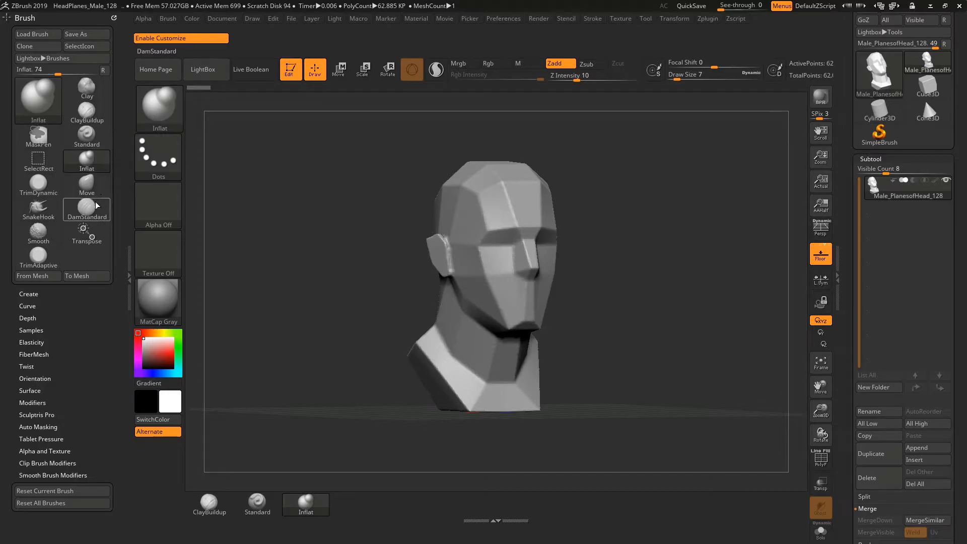
pyautogui.keyDown('ctrl'); pyautogui.keyDown('alt'); pyautogui.moveTo(87, 185); pyautogui.dragTo(348, 506); pyautogui.keyUp('alt'); pyautogui.keyUp('ctrl')
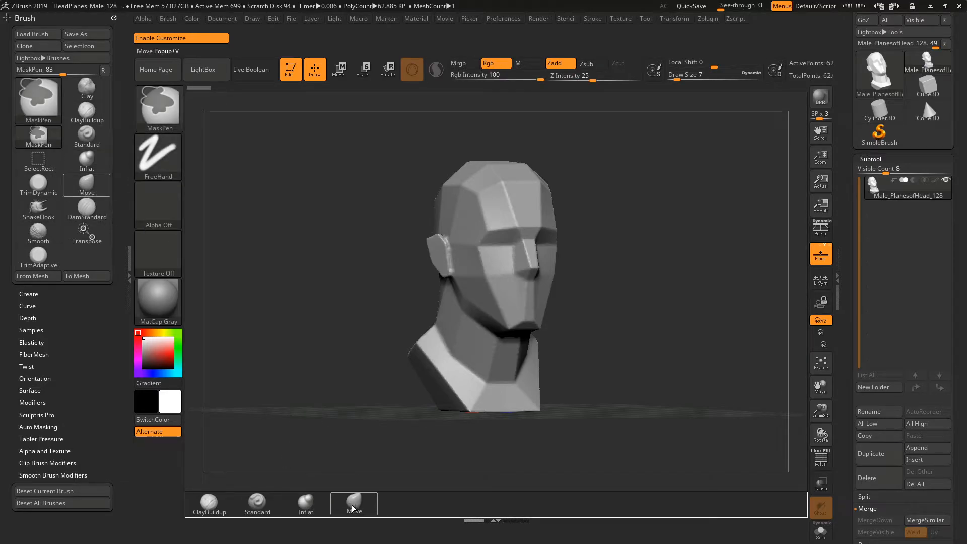
pyautogui.keyDown('ctrl'); pyautogui.keyDown('alt'); pyautogui.moveTo(87, 208); pyautogui.dragTo(402, 506); pyautogui.keyUp('alt'); pyautogui.keyUp('ctrl')
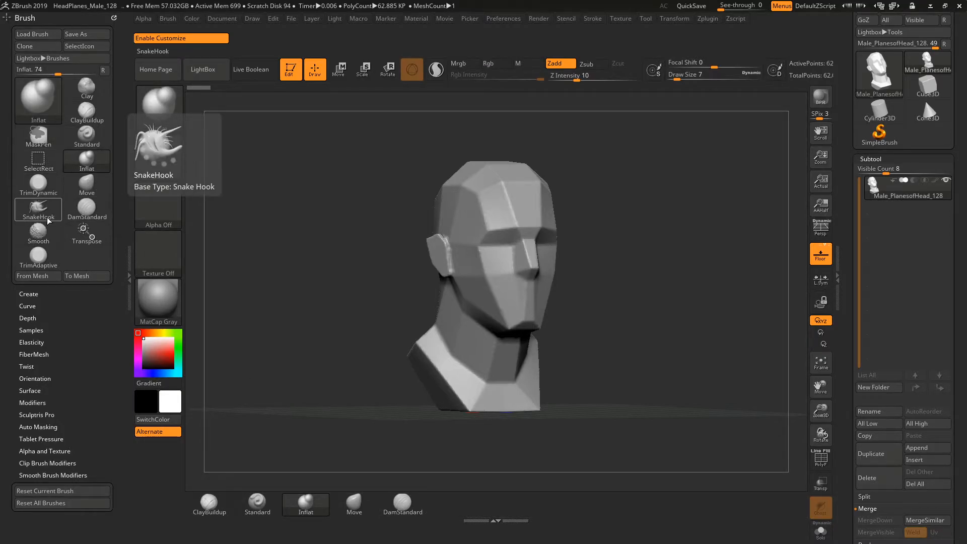
pyautogui.keyDown('ctrl'); pyautogui.keyDown('alt'); pyautogui.moveTo(47, 217); pyautogui.dragTo(452, 511); pyautogui.keyUp('alt'); pyautogui.keyUp('ctrl')
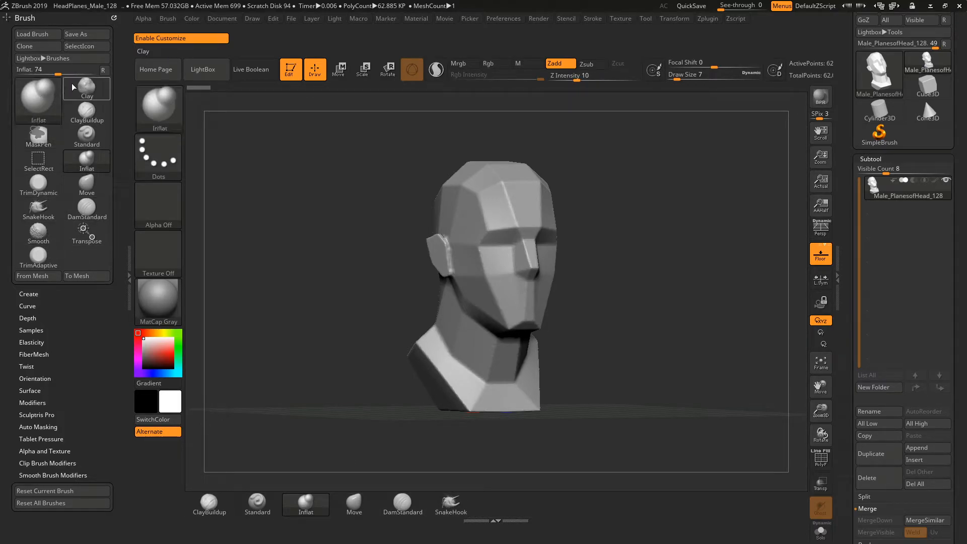
pyautogui.keyDown('ctrl'); pyautogui.keyDown('alt'); pyautogui.moveTo(72, 83); pyautogui.dragTo(488, 503); pyautogui.keyUp('alt'); pyautogui.keyUp('ctrl')
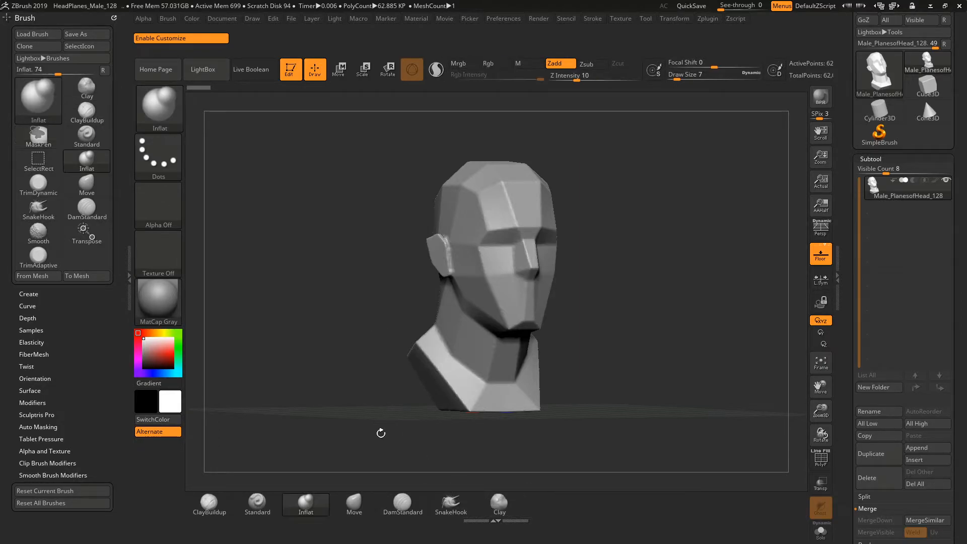
# Step: Choose the Pinch brush from the brushes starting with P and place it on the shelf beside Clay
pyautogui.click(46, 107)
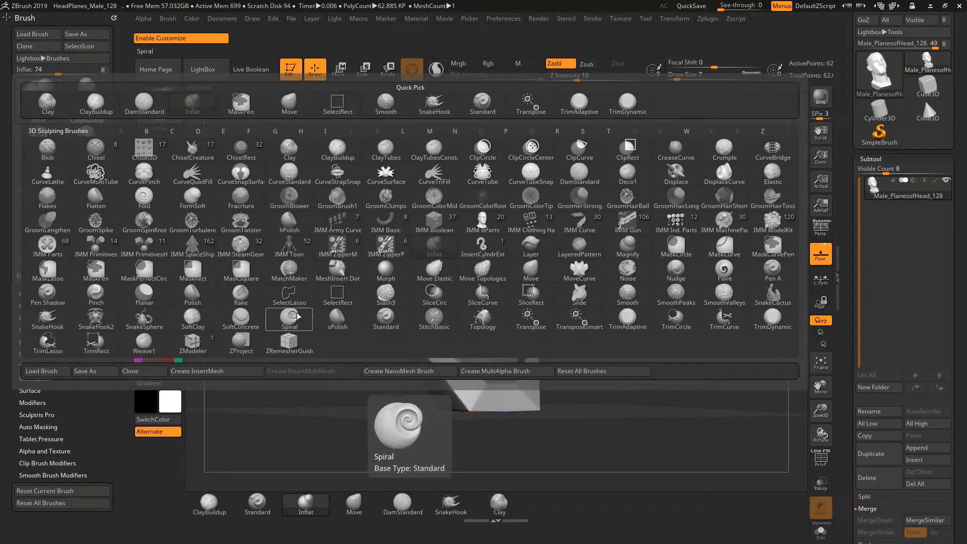
pyautogui.press('p')
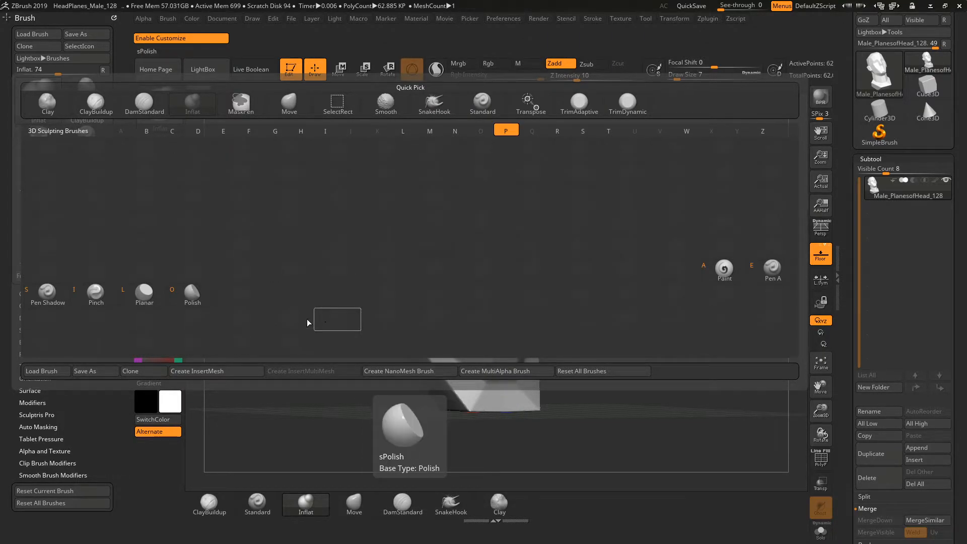
pyautogui.click(110, 295)
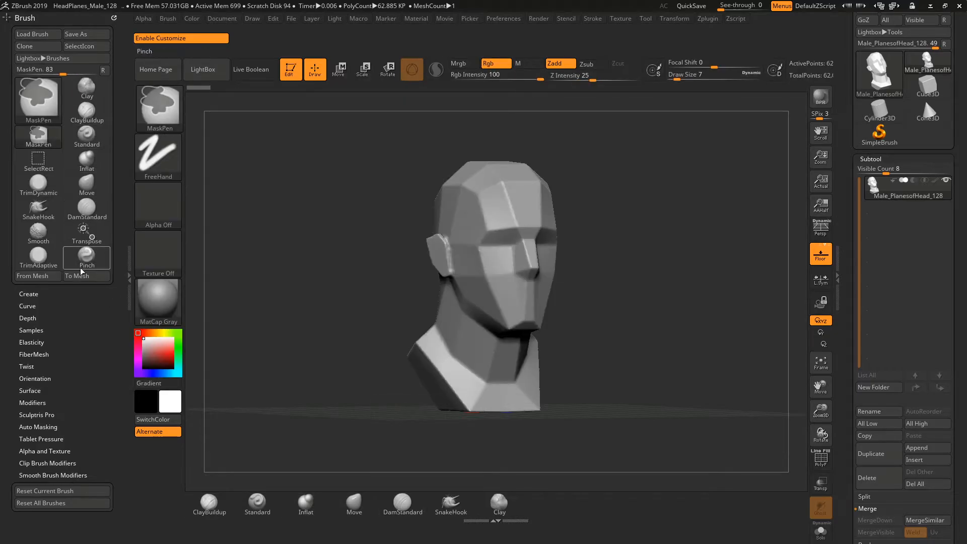
pyautogui.keyDown('ctrl'); pyautogui.keyDown('alt'); pyautogui.moveTo(85, 259); pyautogui.dragTo(533, 513); pyautogui.keyUp('alt'); pyautogui.keyUp('ctrl')
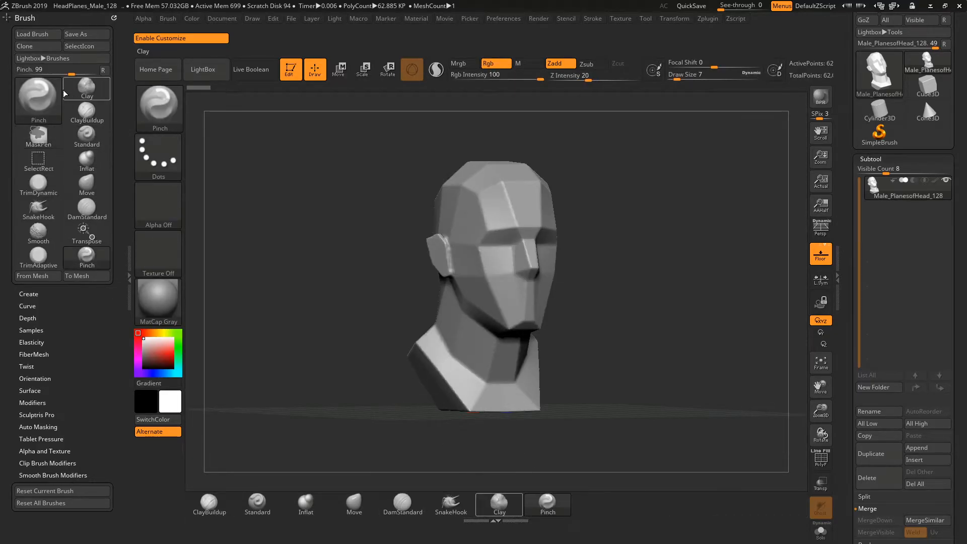
# Step: Collapse the tray holding the Brush palette and expand it again
pyautogui.click(41, 90)
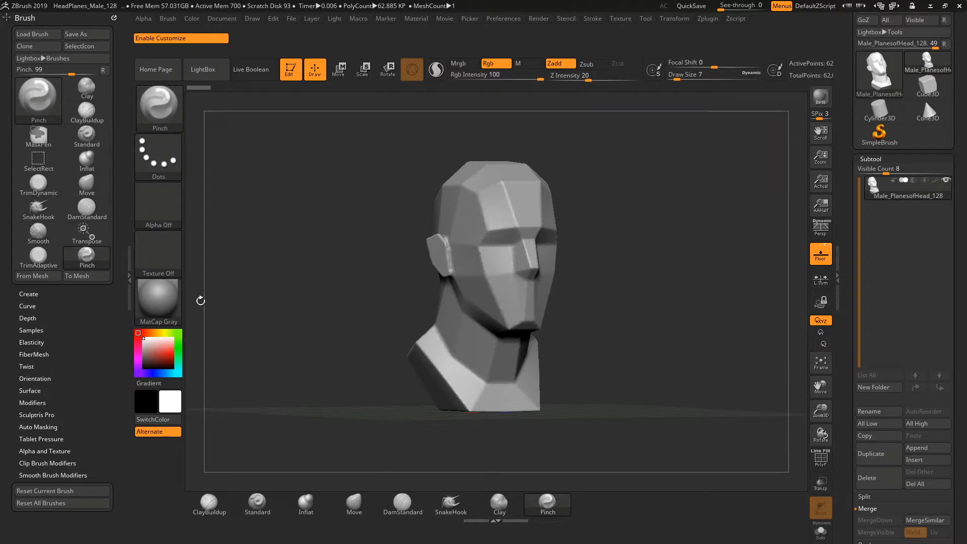
pyautogui.click(29, 92)
pyautogui.click(129, 272)
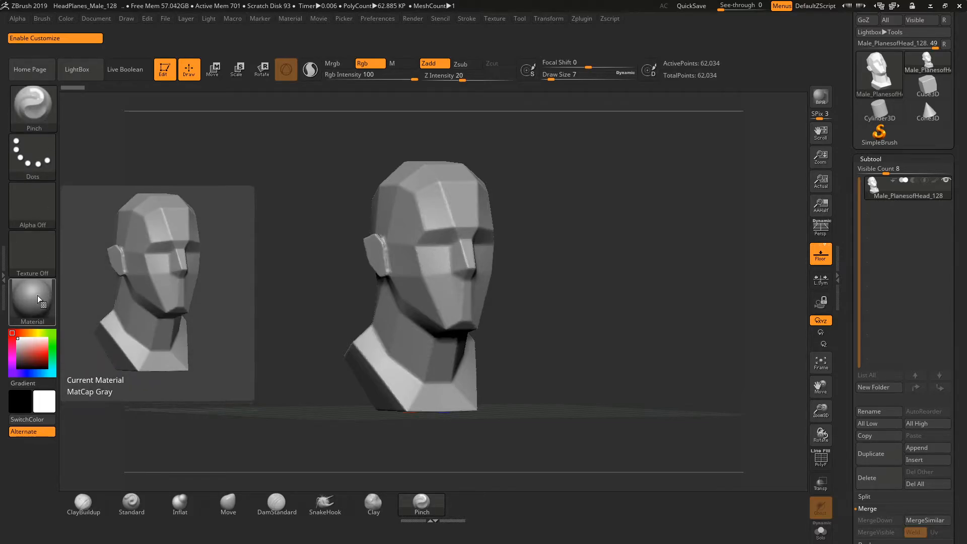
pyautogui.click(4, 260)
# Step: Remove the Brush palette from the tray and dock the Material palette in its place
pyautogui.click(425, 20)
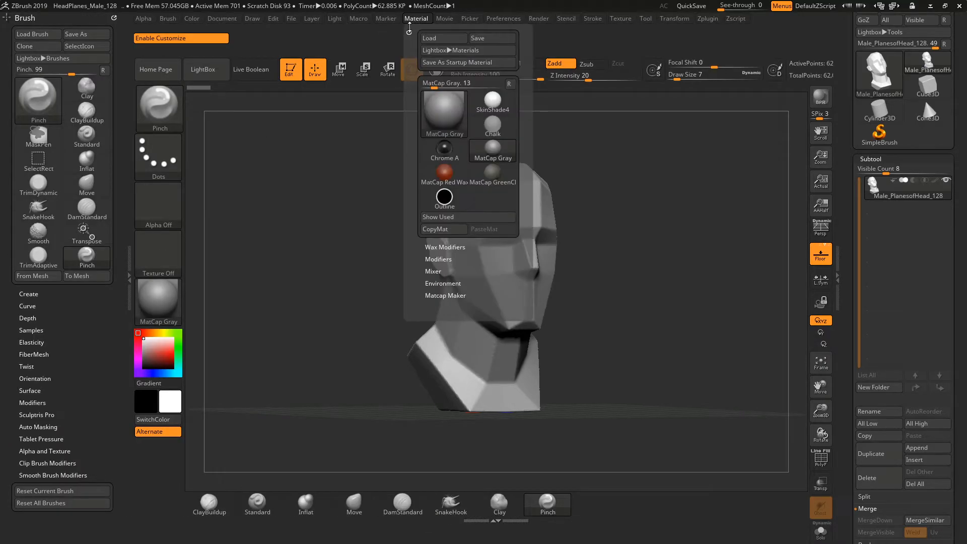
pyautogui.moveTo(114, 18); pyautogui.dragTo(351, 211)
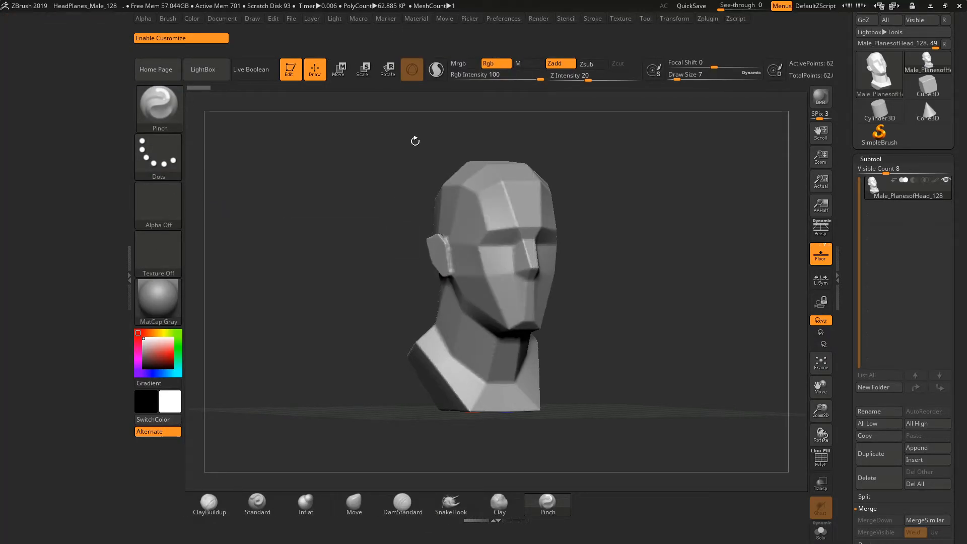
pyautogui.click(417, 20)
pyautogui.moveTo(409, 32); pyautogui.dragTo(28, 75)
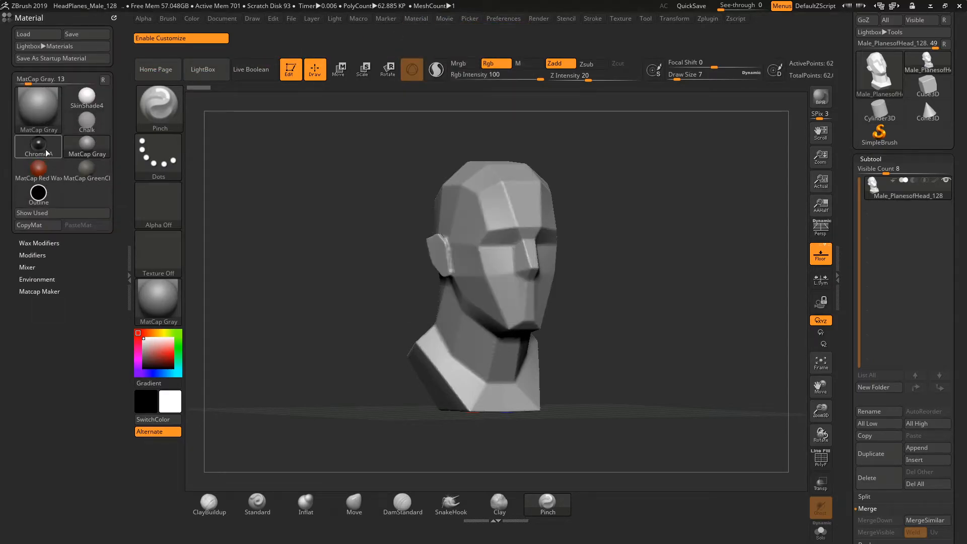
# Step: Place the MatCap Gray and Outline materials side by side at the far end of the brush shelf
pyautogui.moveTo(92, 154)
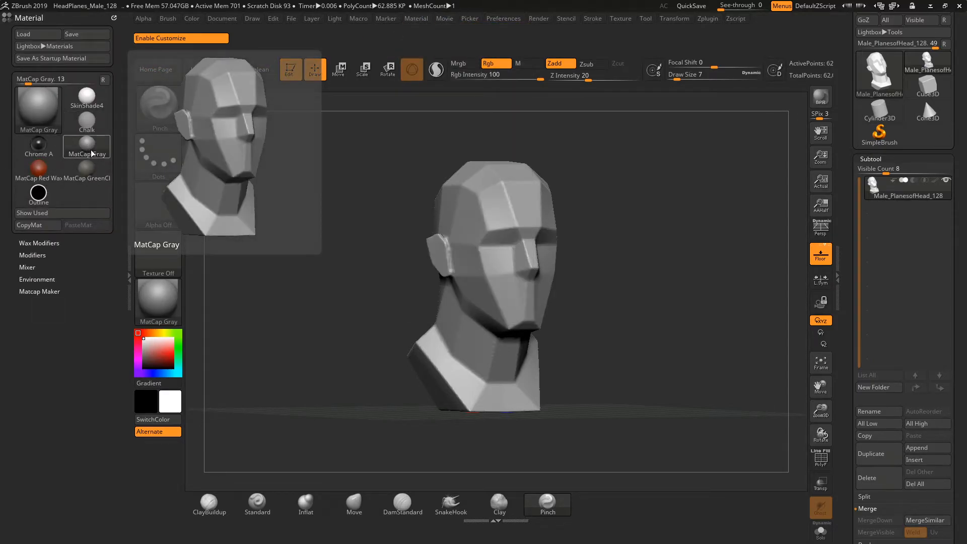
pyautogui.moveTo(93, 153)
pyautogui.keyDown('ctrl'); pyautogui.keyDown('alt'); pyautogui.mouseDown()
pyautogui.moveTo(416, 383)
pyautogui.moveTo(683, 500)
pyautogui.moveTo(788, 514)
pyautogui.moveTo(779, 507)
pyautogui.mouseUp(); pyautogui.keyUp('alt'); pyautogui.keyUp('ctrl')
pyautogui.moveTo(73, 157)
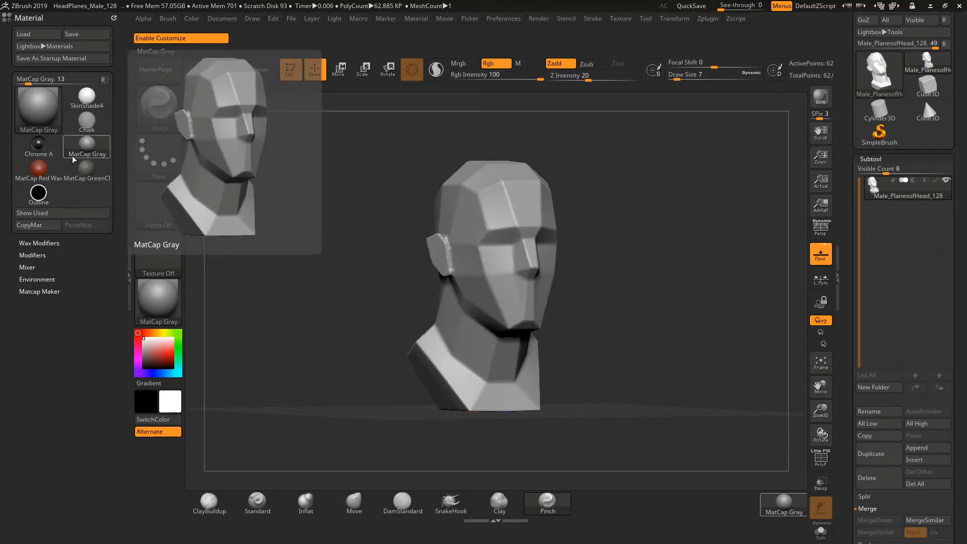
pyautogui.moveTo(44, 178)
pyautogui.keyDown('ctrl'); pyautogui.keyDown('alt'); pyautogui.moveTo(39, 193); pyautogui.dragTo(740, 507); pyautogui.keyUp('alt'); pyautogui.keyUp('ctrl')
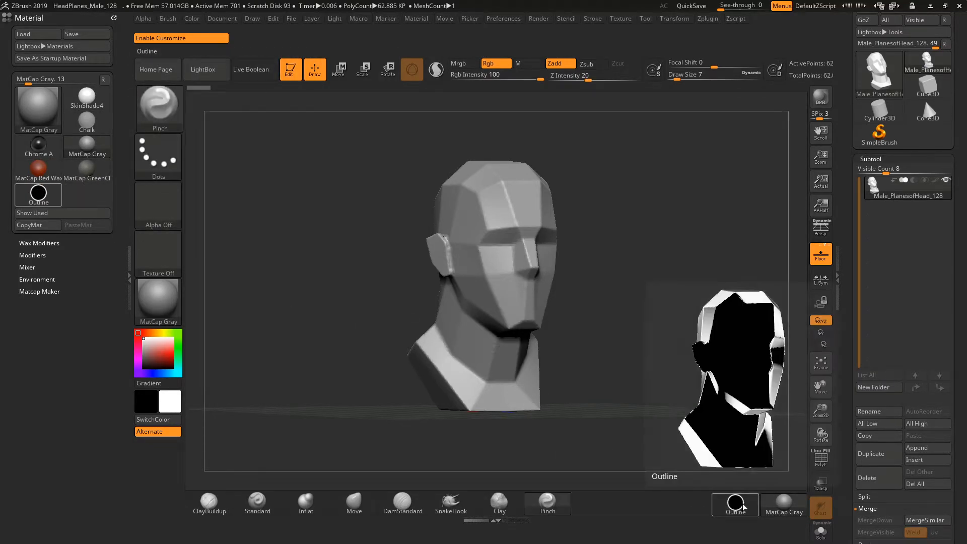
# Step: Test the shelf materials by switching the head between Outline and MatCap Gray, ending on MatCap Gray
pyautogui.click(738, 505)
pyautogui.moveTo(605, 388); pyautogui.dragTo(635, 409)
pyautogui.click(781, 504)
pyautogui.click(743, 506)
pyautogui.click(778, 508)
pyautogui.click(741, 506)
pyautogui.moveTo(697, 430); pyautogui.dragTo(657, 432)
pyautogui.click(784, 502)
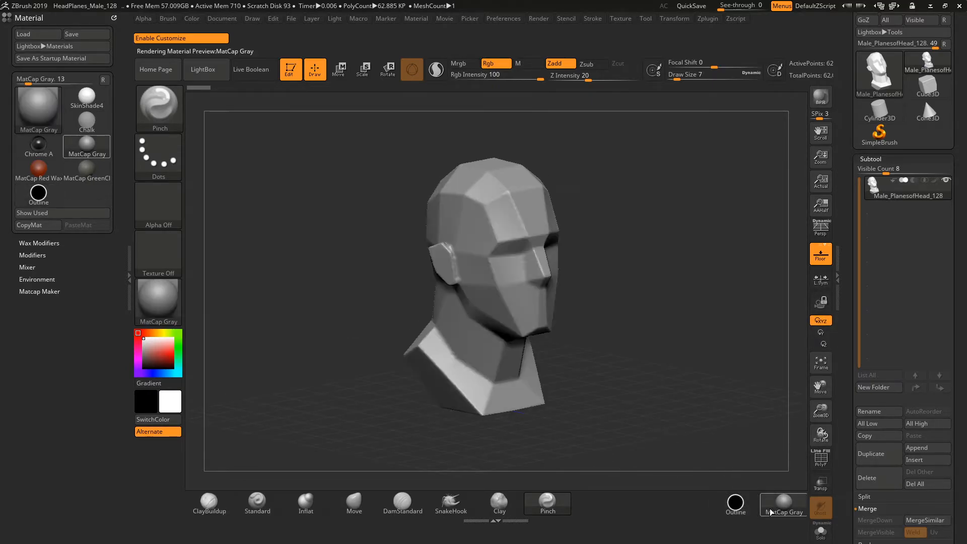
# Step: Choose the Framer04 material from the MatCap library and place it on the shelf beside Outline
pyautogui.click(45, 108)
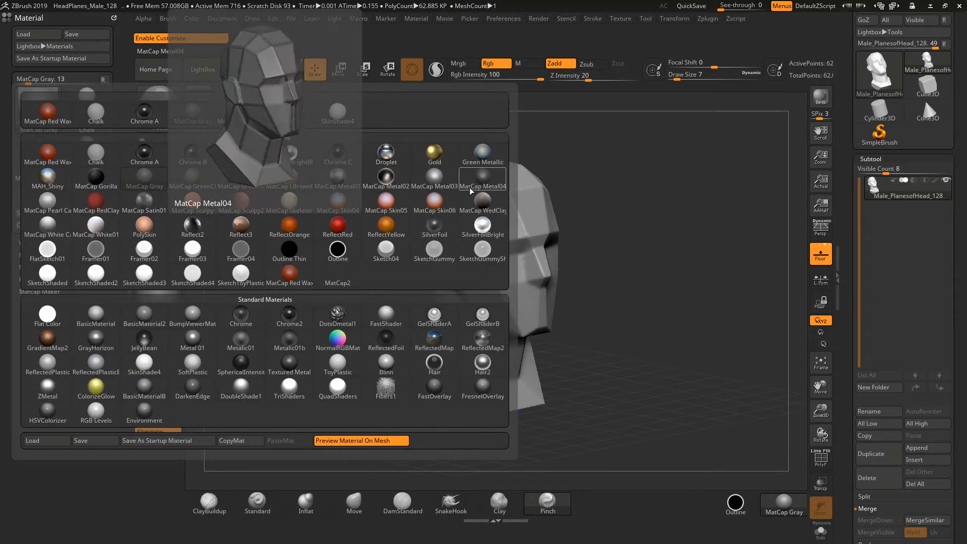
pyautogui.click(242, 257)
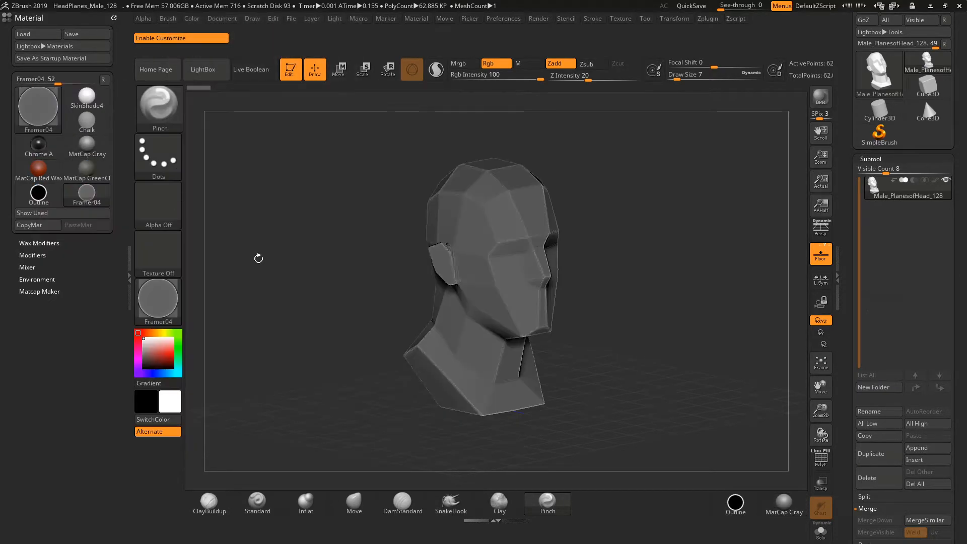
pyautogui.click(686, 501)
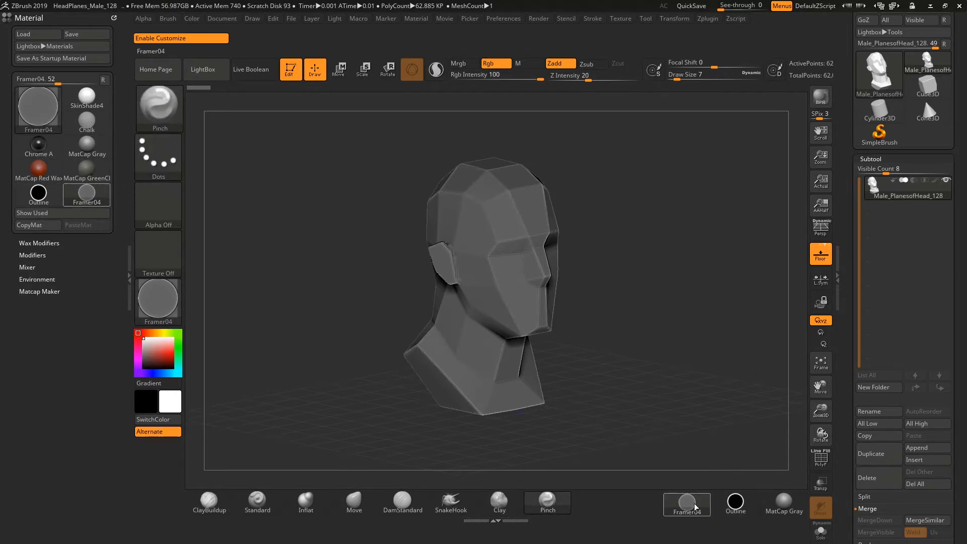
# Step: Compare the Outline, Framer04 and MatCap Gray shelf materials on the head, leaving MatCap Gray active
pyautogui.click(736, 506)
pyautogui.click(782, 510)
pyautogui.click(736, 508)
pyautogui.click(690, 506)
pyautogui.click(736, 505)
pyautogui.click(781, 504)
pyautogui.moveTo(717, 458); pyautogui.dragTo(673, 454)
# Step: Leave the material library without a new choice and collapse the tray holding the Material palette
pyautogui.click(27, 120)
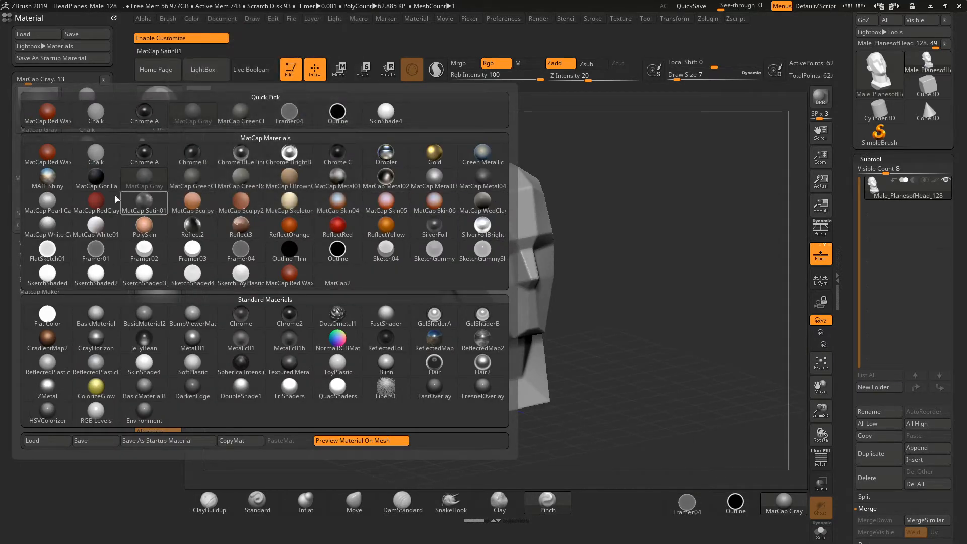
pyautogui.moveTo(695, 304); pyautogui.dragTo(656, 322)
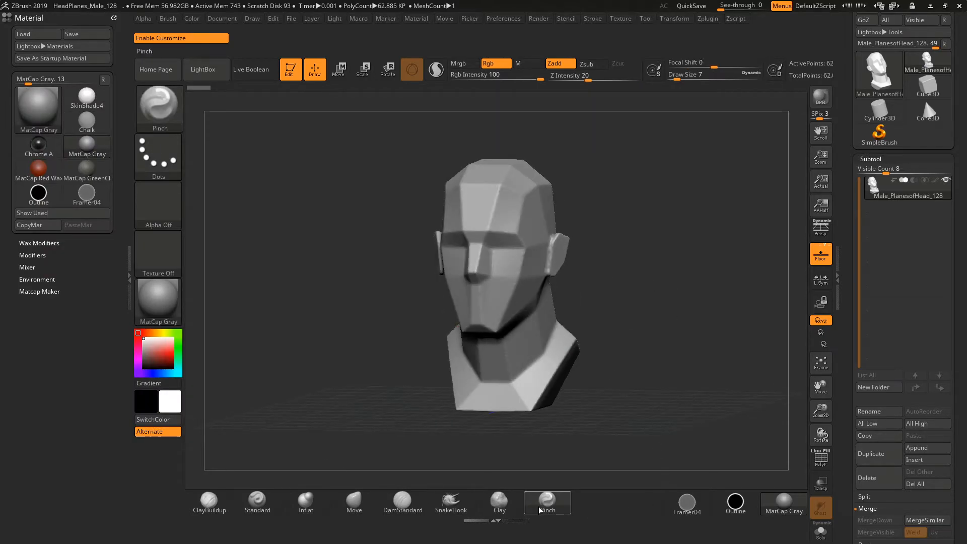
pyautogui.click(126, 268)
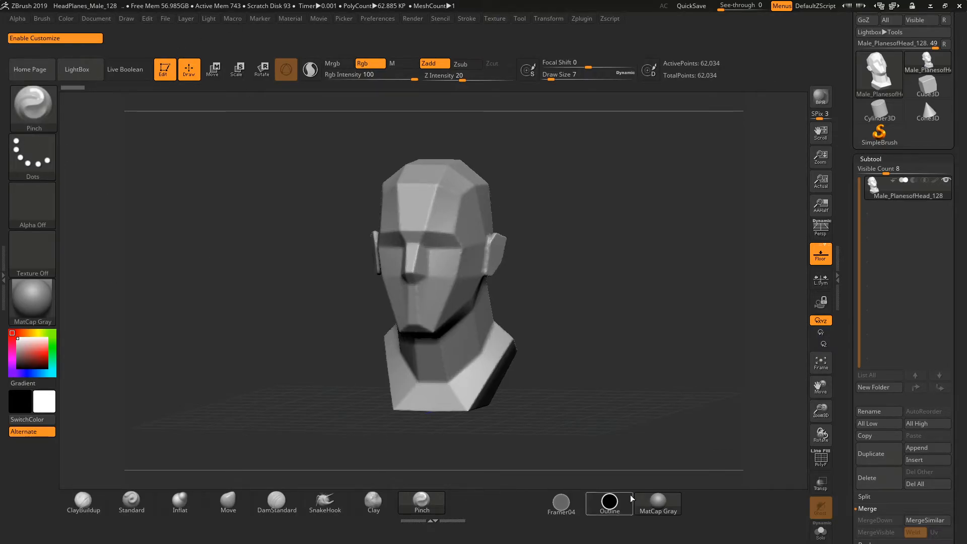
# Step: Examine the dialogs for saving and loading a user interface configuration, cancelling each one
pyautogui.click(379, 19)
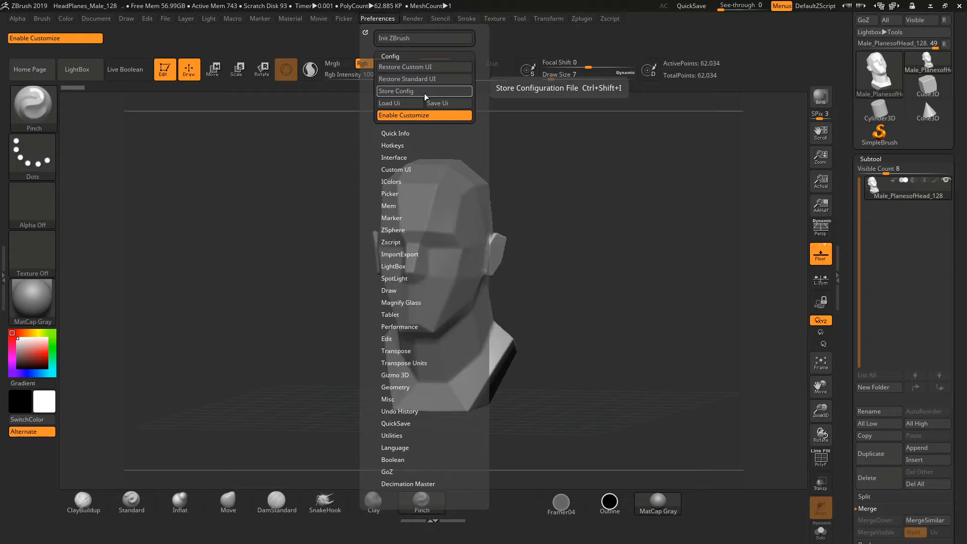
pyautogui.click(438, 103)
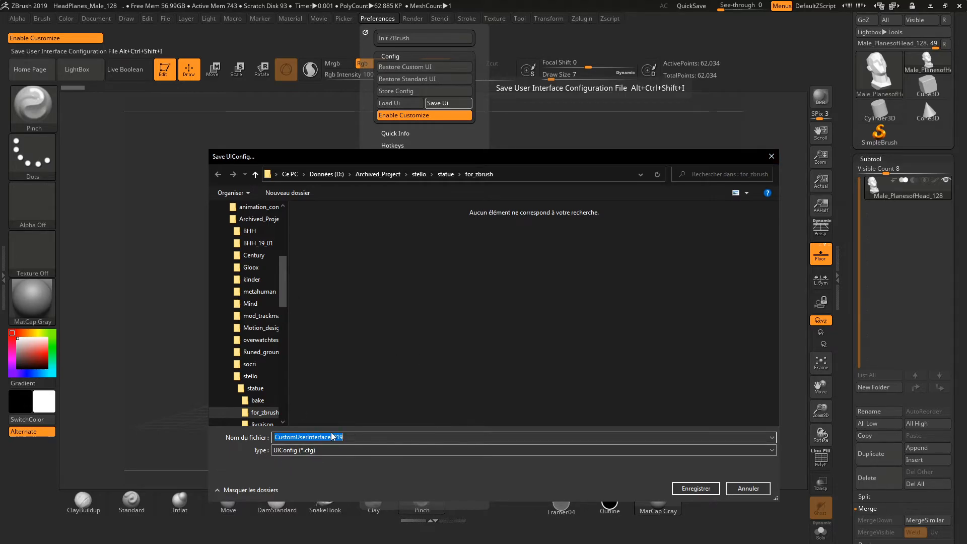
pyautogui.click(771, 156)
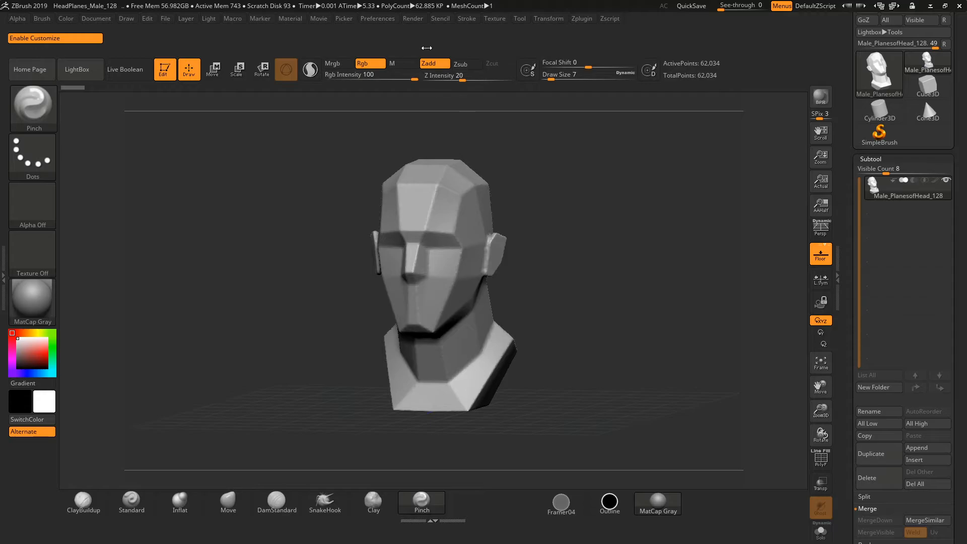
pyautogui.click(395, 19)
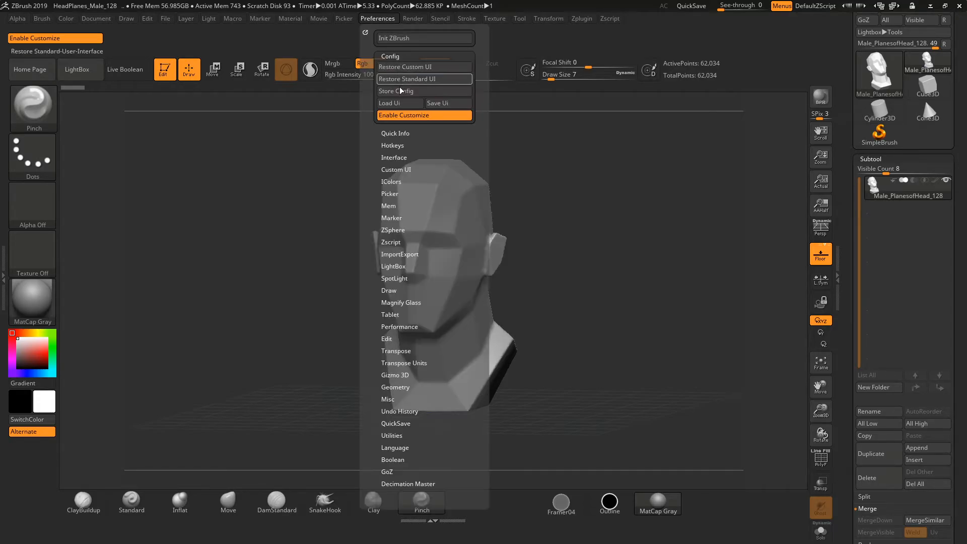
pyautogui.click(400, 103)
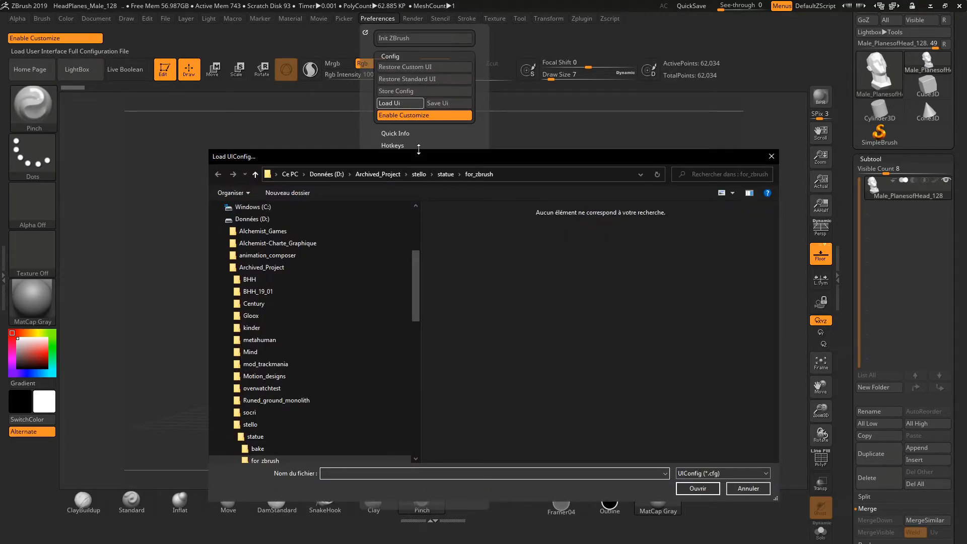
pyautogui.click(771, 156)
pyautogui.click(378, 18)
pyautogui.click(431, 103)
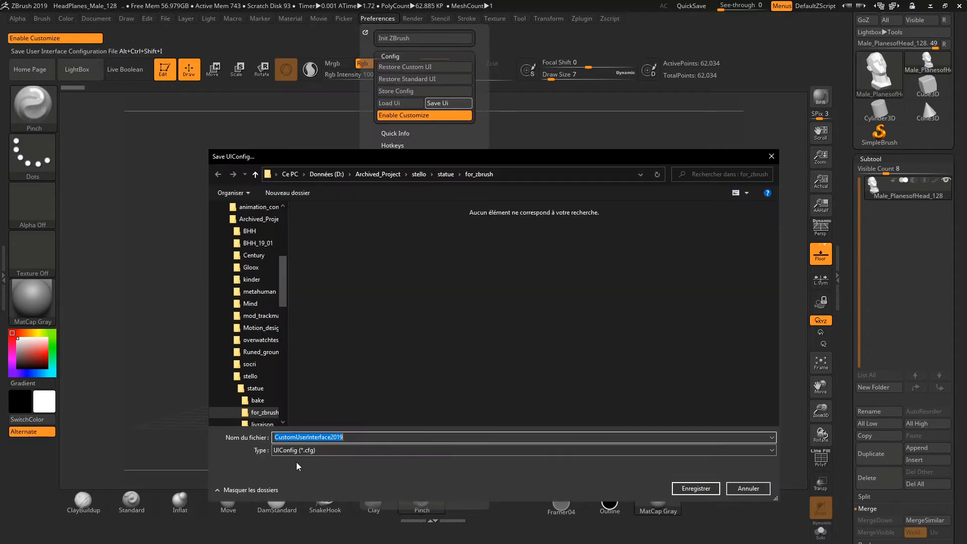
pyautogui.click(748, 495)
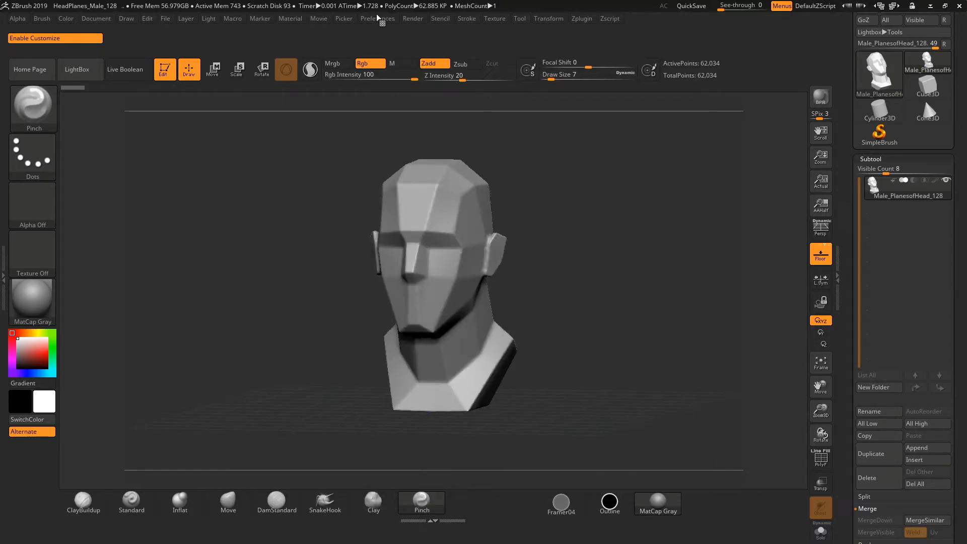
pyautogui.click(378, 18)
pyautogui.click(400, 103)
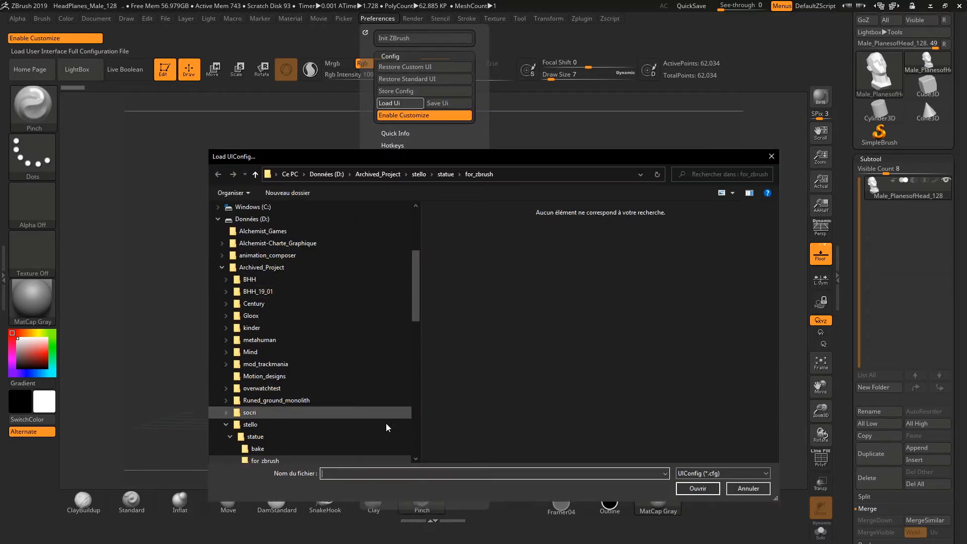
pyautogui.click(746, 489)
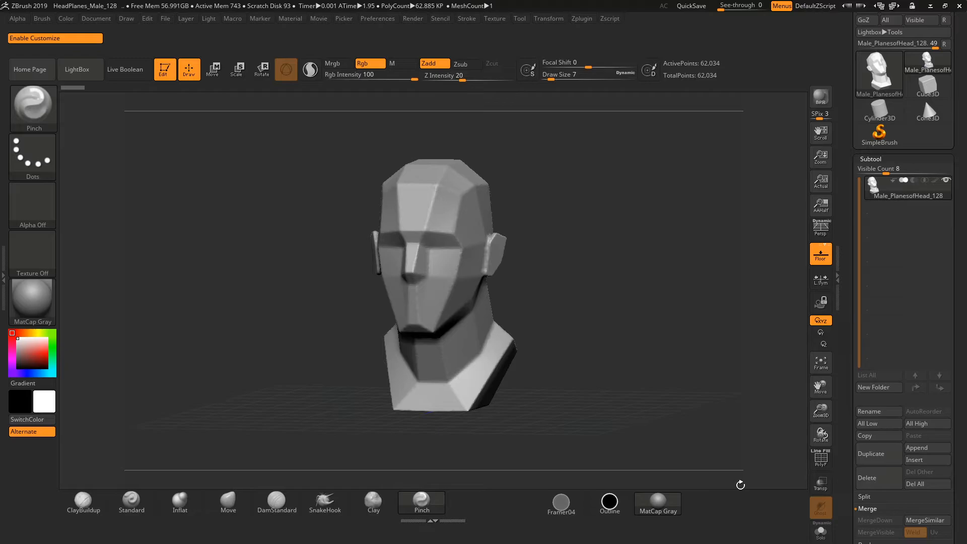
pyautogui.click(387, 20)
pyautogui.moveTo(560, 259); pyautogui.dragTo(581, 270)
pyautogui.moveTo(842, 200)
pyautogui.mouseDown()
pyautogui.moveTo(848, 275)
pyautogui.moveTo(847, 148)
pyautogui.mouseUp()
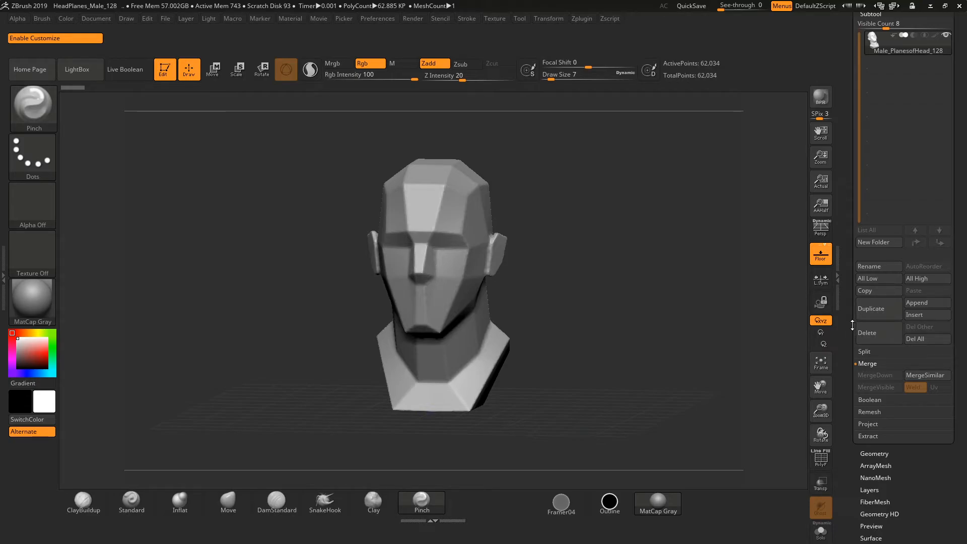
pyautogui.moveTo(853, 325); pyautogui.dragTo(853, 281)
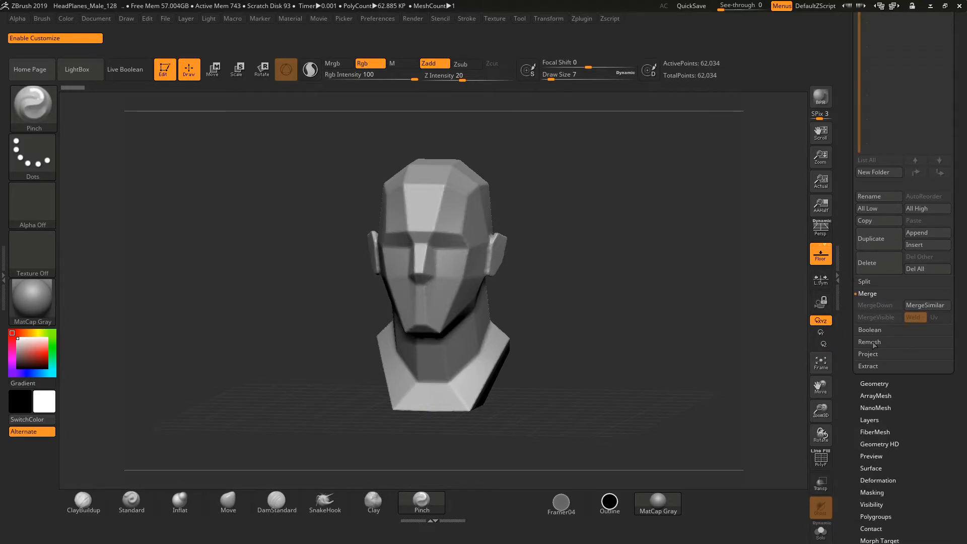
# Step: Place the Geometry section's Divide command on the empty upper shelf and subdivide the head mesh once
pyautogui.click(873, 383)
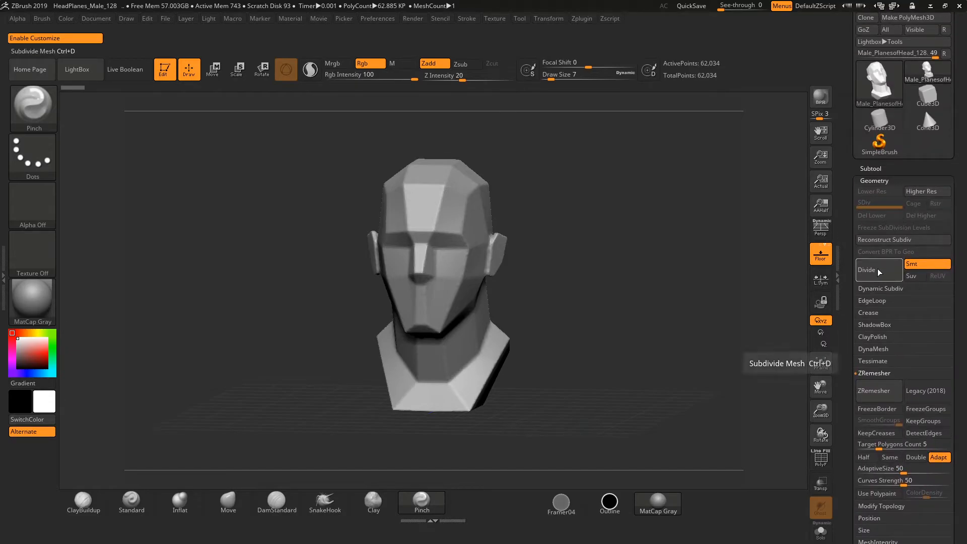
pyautogui.press('ctrl')
pyautogui.moveTo(879, 272)
pyautogui.keyDown('ctrl'); pyautogui.keyDown('alt'); pyautogui.mouseDown()
pyautogui.moveTo(799, 250)
pyautogui.moveTo(494, 48)
pyautogui.moveTo(423, 36)
pyautogui.moveTo(327, 52)
pyautogui.mouseUp(); pyautogui.keyUp('alt'); pyautogui.keyUp('ctrl')
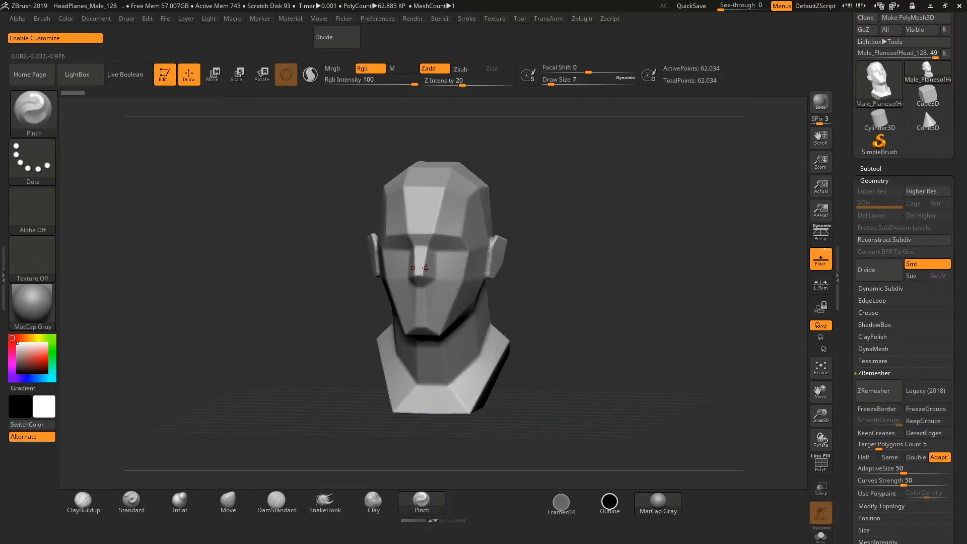
pyautogui.hotkey('ctrl', 'd')
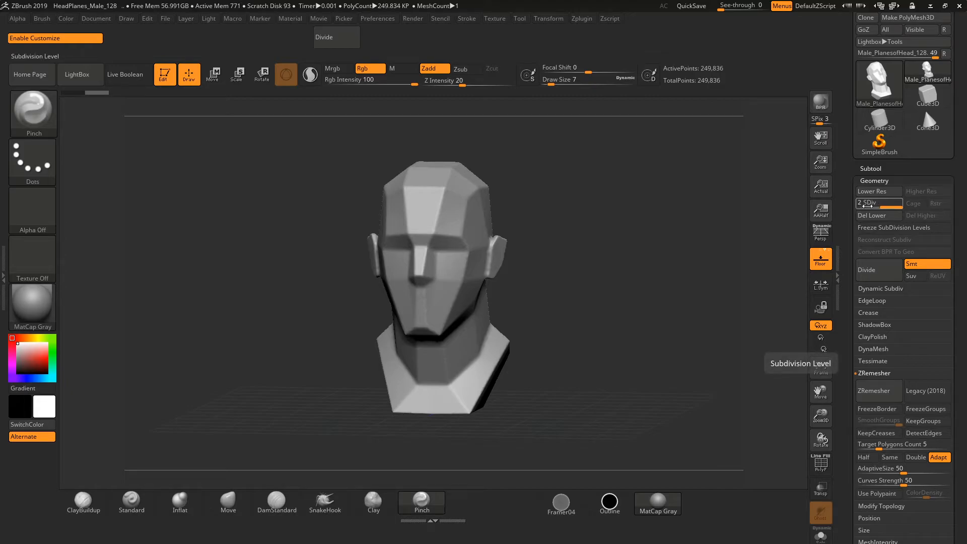
# Step: Place the SDiv subdivision level slider on the upper shelf beside Divide and try it
pyautogui.moveTo(871, 205)
pyautogui.keyDown('ctrl'); pyautogui.keyDown('alt'); pyautogui.mouseDown()
pyautogui.moveTo(851, 206)
pyautogui.moveTo(370, 33)
pyautogui.mouseUp(); pyautogui.keyUp('alt'); pyautogui.keyUp('ctrl')
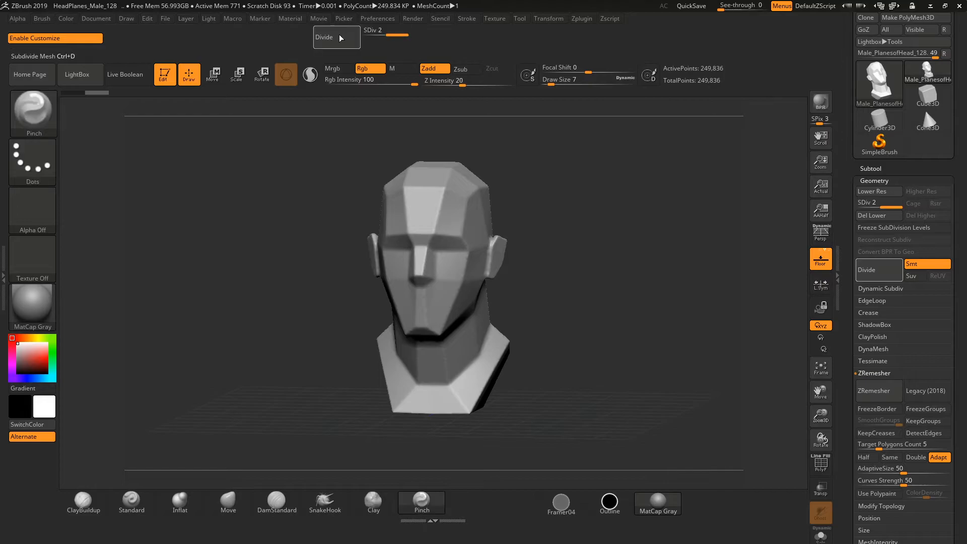
pyautogui.click(370, 34)
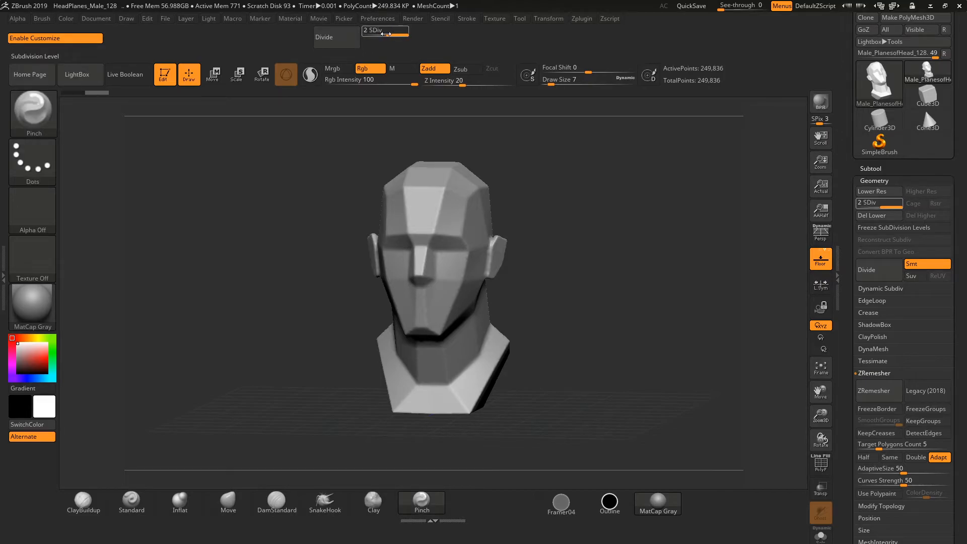
pyautogui.moveTo(369, 34); pyautogui.dragTo(383, 35)
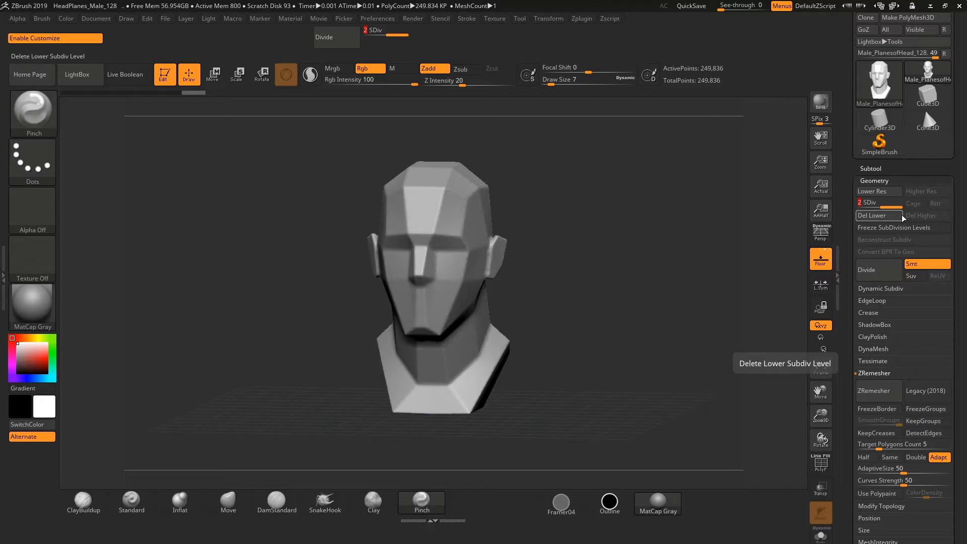
# Step: Place Del Lower beneath the SDiv slider on the shelf, with Del Higher beside it
pyautogui.press('ctrl')
pyautogui.keyDown('ctrl'); pyautogui.keyDown('alt'); pyautogui.moveTo(881, 217); pyautogui.dragTo(385, 43); pyautogui.keyUp('alt'); pyautogui.keyUp('ctrl')
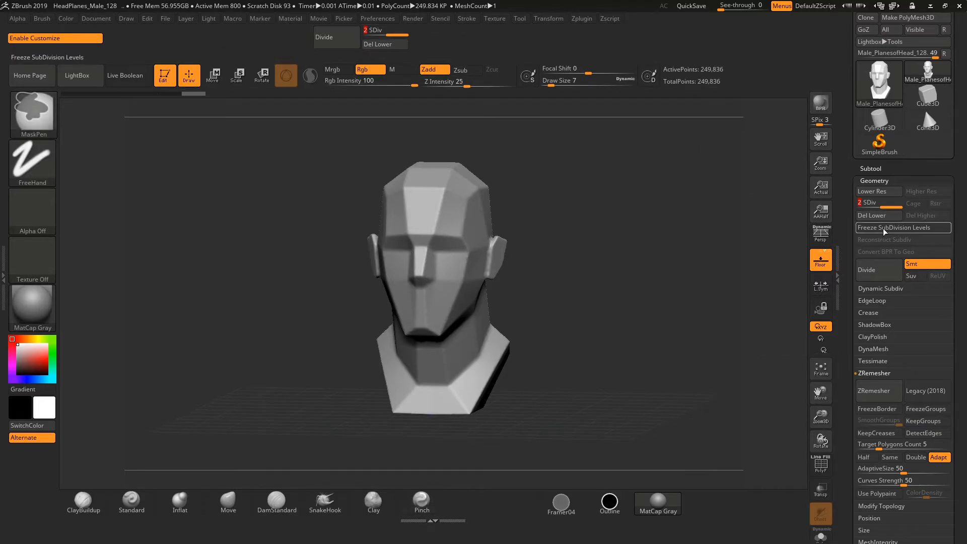
pyautogui.moveTo(867, 211)
pyautogui.keyDown('ctrl'); pyautogui.keyDown('alt'); pyautogui.mouseDown()
pyautogui.moveTo(418, 50)
pyautogui.moveTo(425, 45)
pyautogui.mouseUp(); pyautogui.keyUp('alt'); pyautogui.keyUp('ctrl')
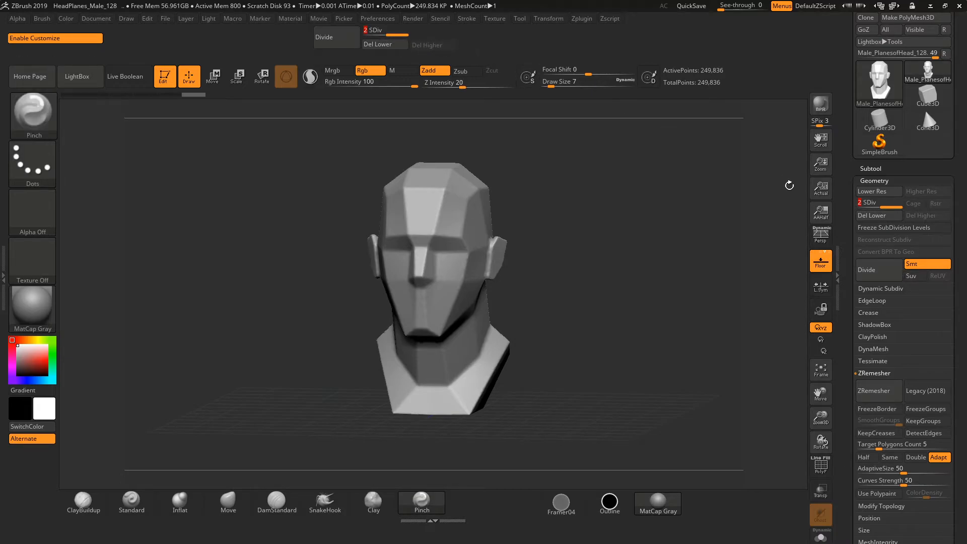
# Step: Place DynaMesh and its Resolution slider on the upper shelf, running DynaMesh on the head without freezing its subdivision levels
pyautogui.moveTo(849, 272); pyautogui.dragTo(855, 226)
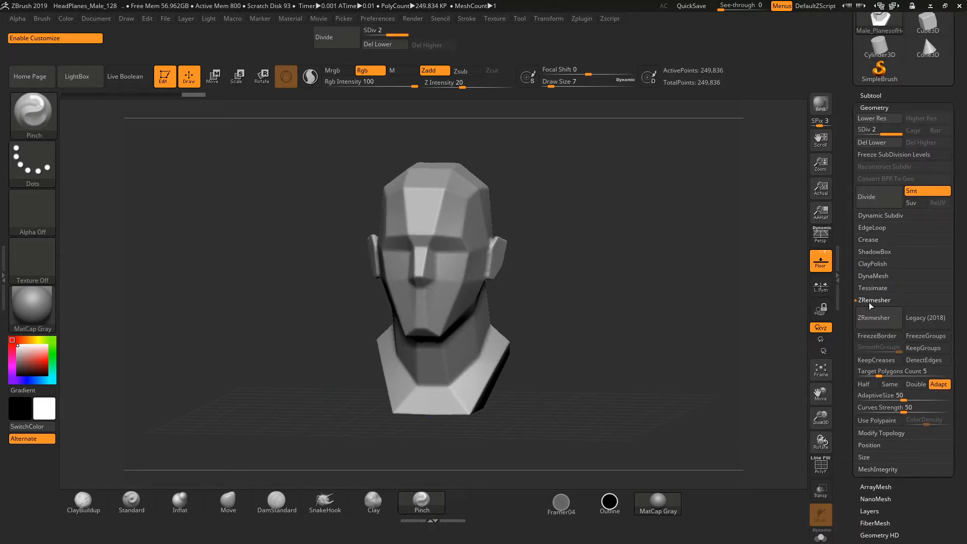
pyautogui.click(874, 276)
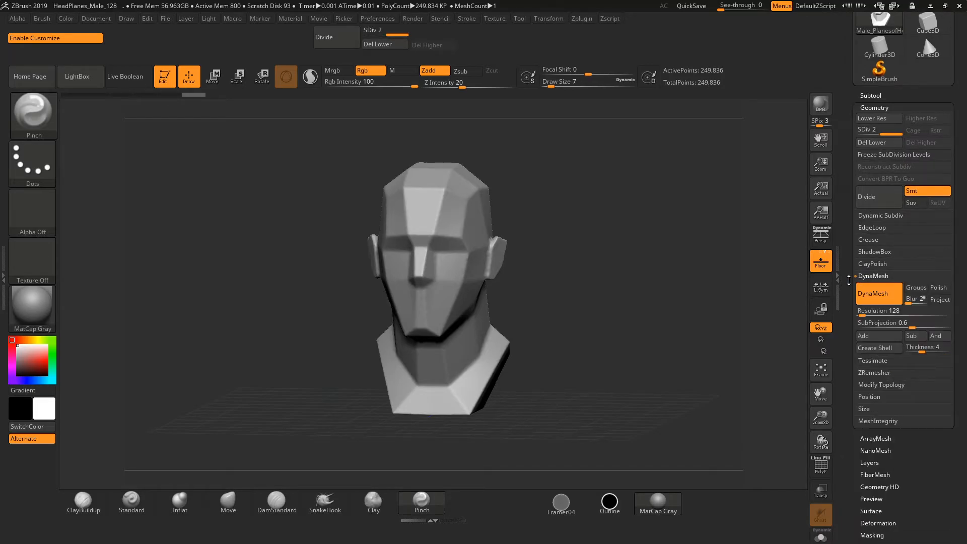
pyautogui.keyDown('ctrl'); pyautogui.keyDown('alt'); pyautogui.moveTo(885, 283); pyautogui.dragTo(482, 41); pyautogui.keyUp('alt'); pyautogui.keyUp('ctrl')
pyautogui.click(485, 41)
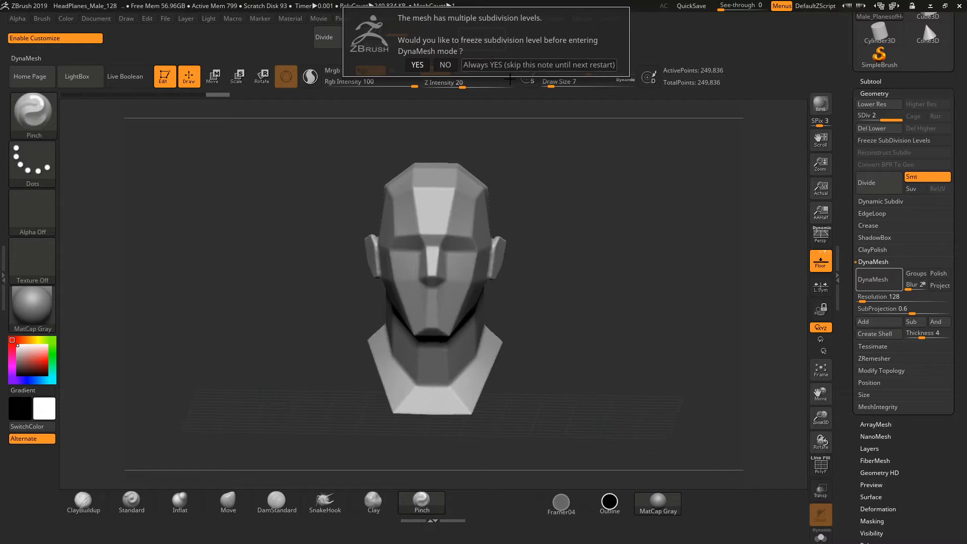
pyautogui.click(446, 65)
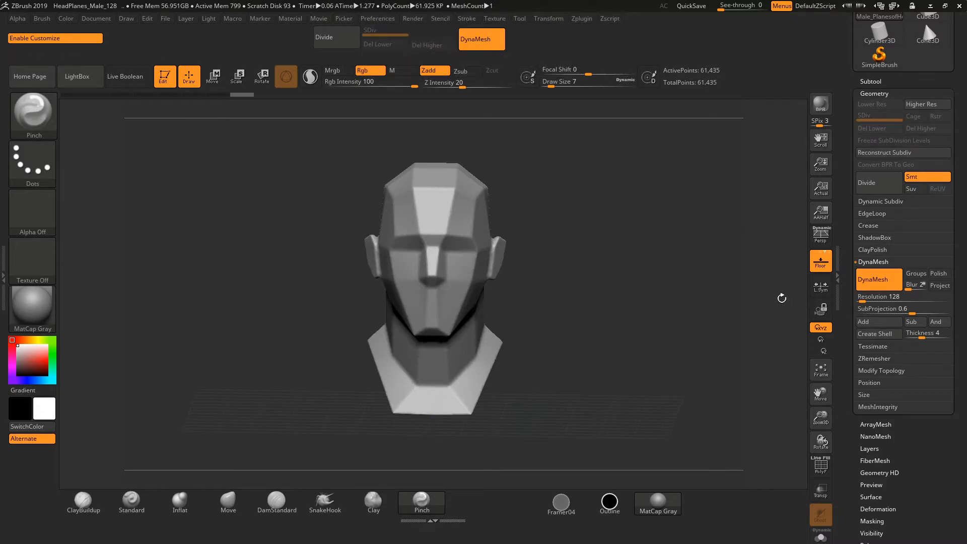
pyautogui.keyDown('ctrl'); pyautogui.keyDown('alt'); pyautogui.moveTo(889, 296); pyautogui.dragTo(537, 45); pyautogui.keyUp('alt'); pyautogui.keyUp('ctrl')
# Step: Place the Mirror command from the Deformation options on the shelf beneath the Resolution slider
pyautogui.moveTo(852, 339); pyautogui.dragTo(847, 193)
pyautogui.moveTo(847, 317); pyautogui.dragTo(847, 241)
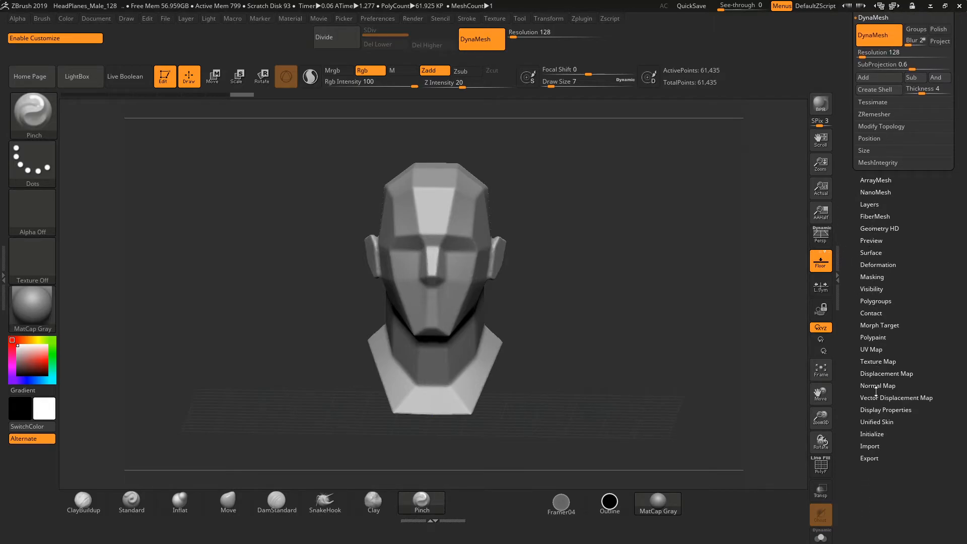
pyautogui.click(884, 265)
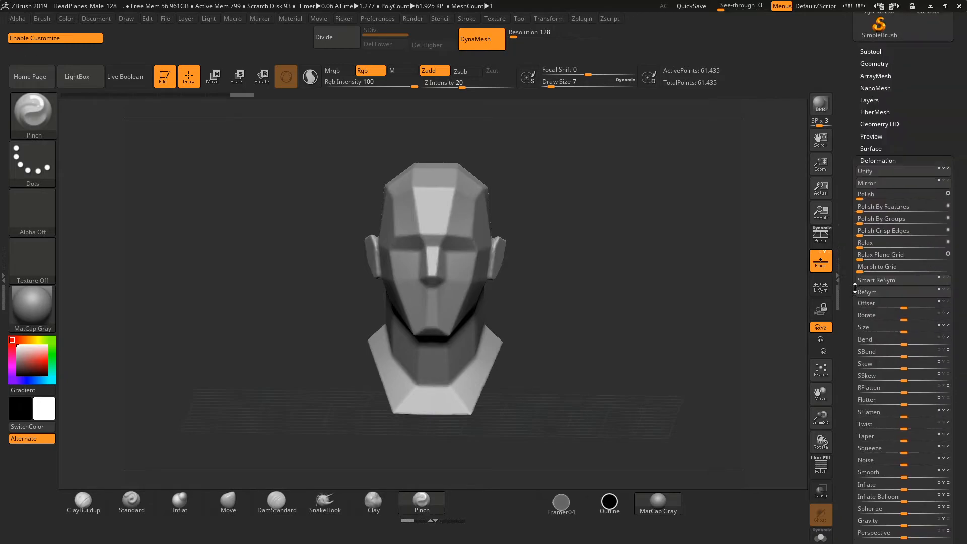
pyautogui.moveTo(887, 234)
pyautogui.keyDown('ctrl'); pyautogui.keyDown('alt'); pyautogui.mouseDown()
pyautogui.moveTo(552, 113)
pyautogui.moveTo(539, 47)
pyautogui.mouseUp(); pyautogui.keyUp('alt'); pyautogui.keyUp('ctrl')
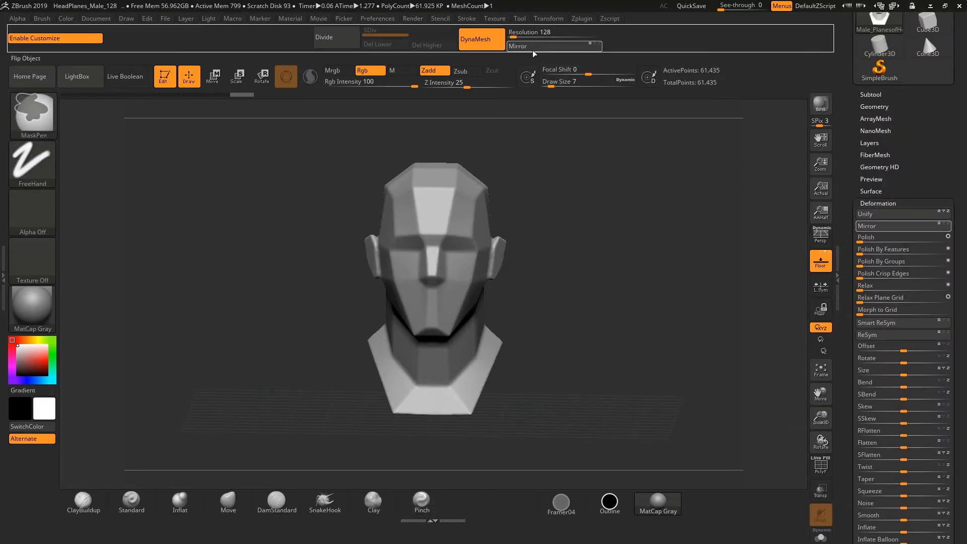
pyautogui.moveTo(608, 272); pyautogui.dragTo(621, 275)
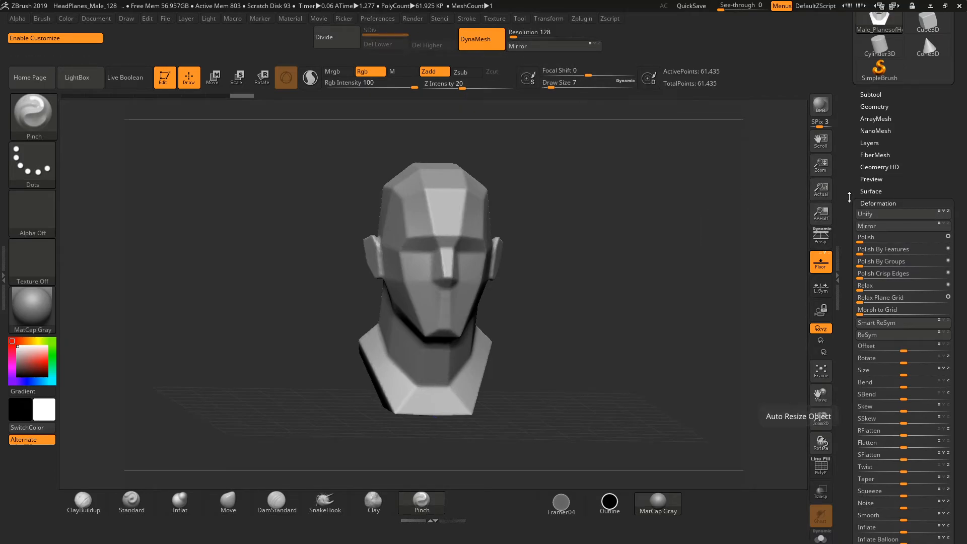
# Step: Expand the tool's Masking options and set the brush draw size to 101
pyautogui.scroll(5, 877, 236)
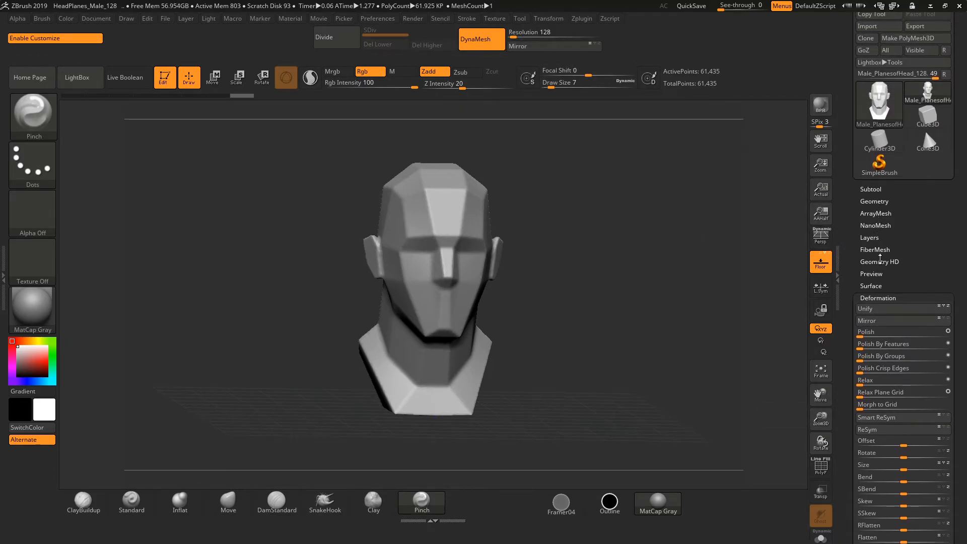
pyautogui.moveTo(854, 285); pyautogui.dragTo(853, 223)
pyautogui.scroll(-6, 863, 362)
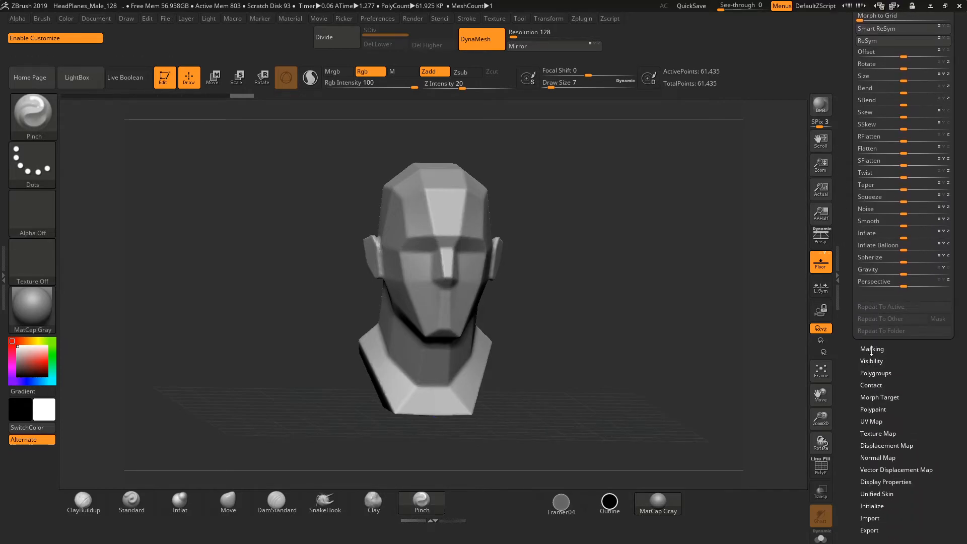
pyautogui.click(871, 349)
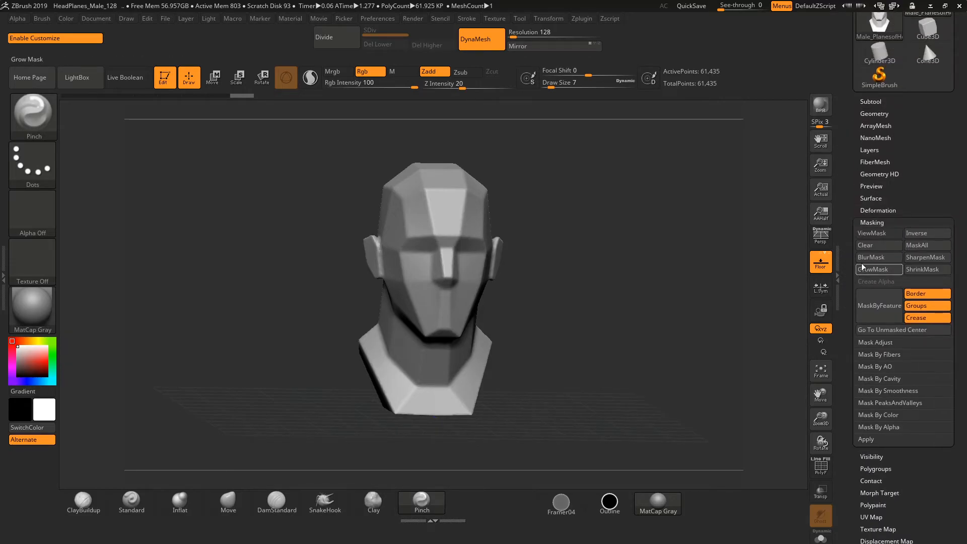
pyautogui.press('space')
# Step: Paint a mask on the forehead, soften it repeatedly and clear it again
pyautogui.moveTo(457, 197)
pyautogui.mouseDown()
pyautogui.moveTo(475, 196)
pyautogui.moveTo(472, 225)
pyautogui.mouseUp()
pyautogui.moveTo(598, 219); pyautogui.dragTo(576, 230)
pyautogui.keyDown('ctrl'); pyautogui.click(470, 221); pyautogui.keyUp('ctrl')
pyautogui.keyDown('ctrl'); pyautogui.click(471, 217); pyautogui.keyUp('ctrl')
pyautogui.keyDown('ctrl'); pyautogui.click(471, 217); pyautogui.keyUp('ctrl')
pyautogui.keyDown('ctrl'); pyautogui.click(471, 217); pyautogui.keyUp('ctrl')
pyautogui.keyDown('ctrl'); pyautogui.click(471, 216); pyautogui.keyUp('ctrl')
pyautogui.keyDown('ctrl'); pyautogui.click(469, 215); pyautogui.keyUp('ctrl')
pyautogui.moveTo(606, 220)
pyautogui.keyDown('ctrl'); pyautogui.mouseDown()
pyautogui.moveTo(688, 277)
pyautogui.moveTo(650, 272)
pyautogui.moveTo(672, 288)
pyautogui.mouseUp(); pyautogui.keyUp('ctrl')
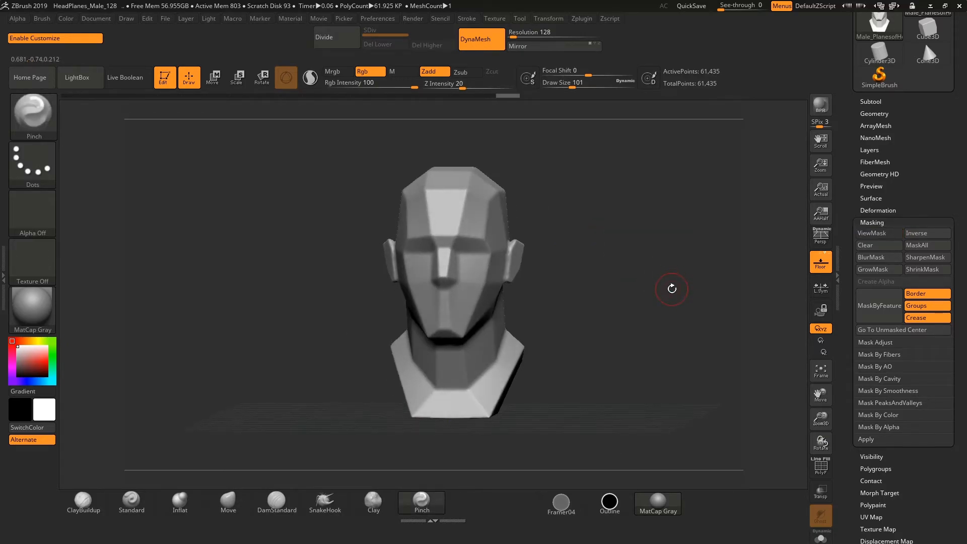
# Step: Place BlurMask and SharpenMask on the shelf beside Resolution and Mirror, and try both on a forehead mask before clearing it
pyautogui.keyDown('ctrl'); pyautogui.keyDown('alt'); pyautogui.moveTo(874, 261); pyautogui.dragTo(634, 37); pyautogui.keyUp('alt'); pyautogui.keyUp('ctrl')
pyautogui.keyDown('ctrl'); pyautogui.keyDown('alt'); pyautogui.moveTo(926, 261); pyautogui.dragTo(625, 45); pyautogui.keyUp('alt'); pyautogui.keyUp('ctrl')
pyautogui.moveTo(443, 207)
pyautogui.keyDown('ctrl'); pyautogui.mouseDown()
pyautogui.moveTo(463, 214)
pyautogui.moveTo(448, 221)
pyautogui.mouseUp(); pyautogui.keyUp('ctrl')
pyautogui.moveTo(539, 217); pyautogui.dragTo(595, 206)
pyautogui.click(629, 35)
pyautogui.click(628, 46)
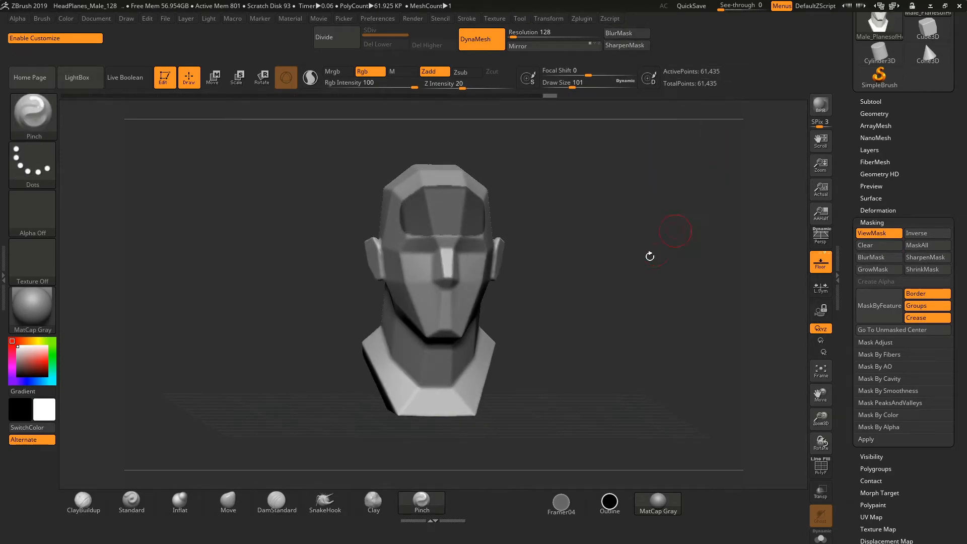
pyautogui.hotkey('ctrl', 'h')
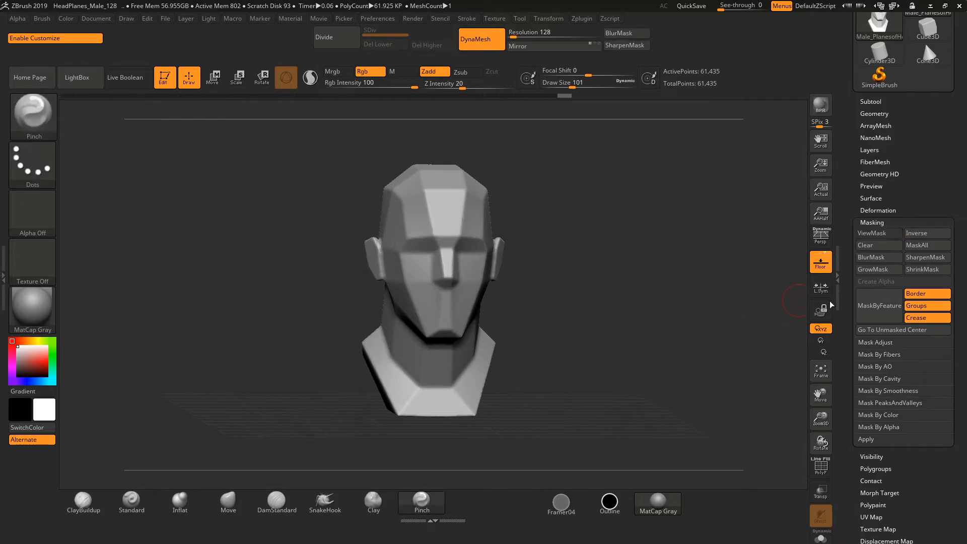
# Step: Place GrowMask and ShrinkMask beside the other mask commands on the shelf, and try them on a forehead mask before clearing it
pyautogui.moveTo(846, 280); pyautogui.dragTo(675, 35)
pyautogui.keyDown('ctrl'); pyautogui.keyDown('alt'); pyautogui.moveTo(927, 236); pyautogui.dragTo(677, 51); pyautogui.keyUp('alt'); pyautogui.keyUp('ctrl')
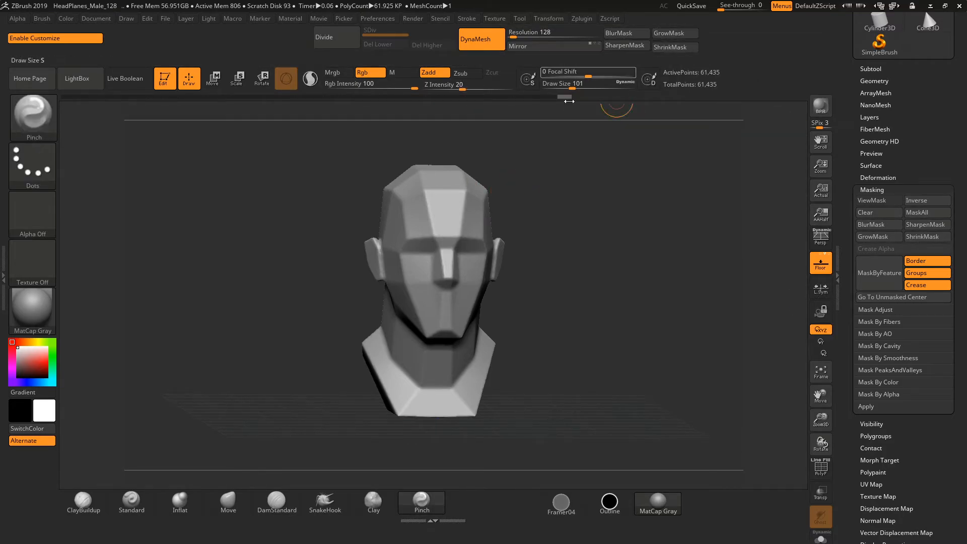
pyautogui.keyDown('ctrl'); pyautogui.moveTo(441, 194); pyautogui.dragTo(454, 194); pyautogui.keyUp('ctrl')
pyautogui.click(670, 33)
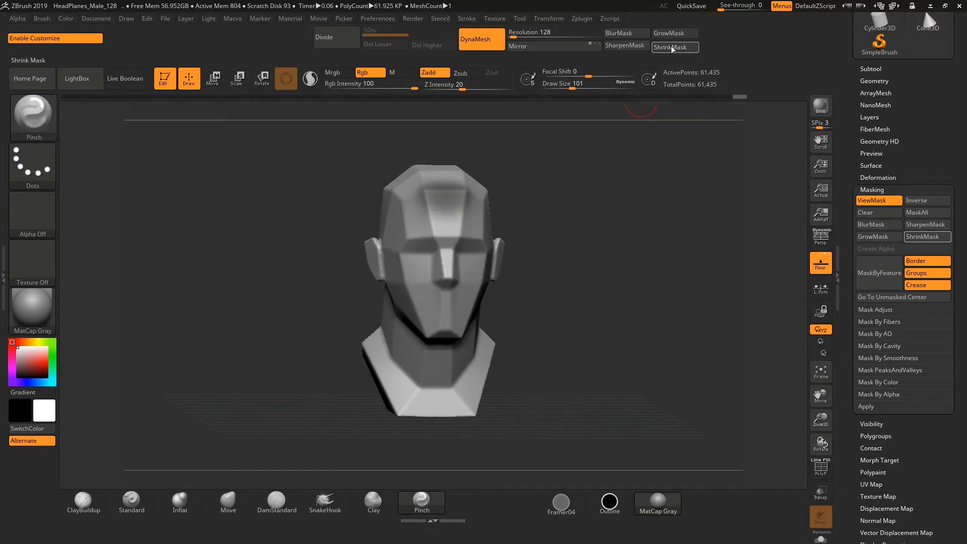
pyautogui.moveTo(650, 220)
pyautogui.mouseDown()
pyautogui.moveTo(633, 241)
pyautogui.moveTo(641, 232)
pyautogui.mouseUp()
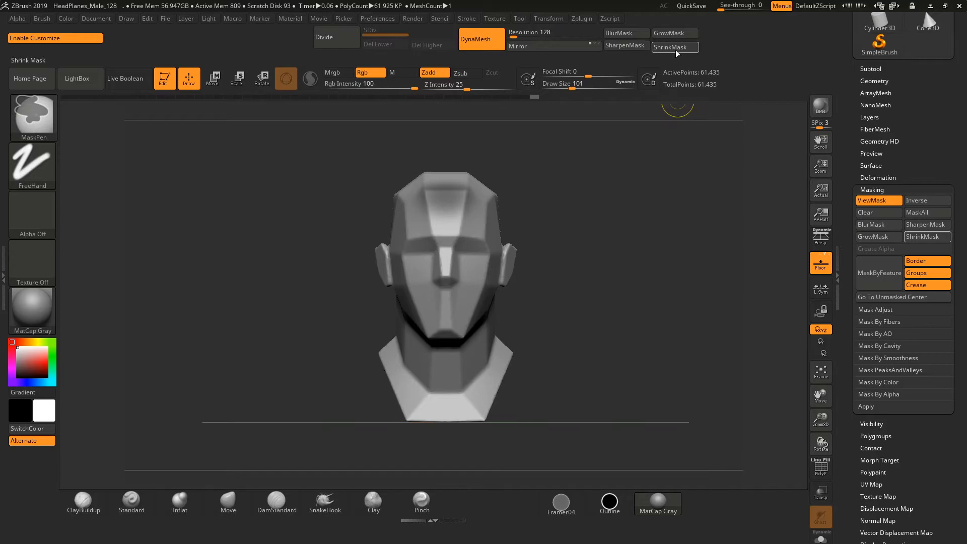
pyautogui.press('ctrl')
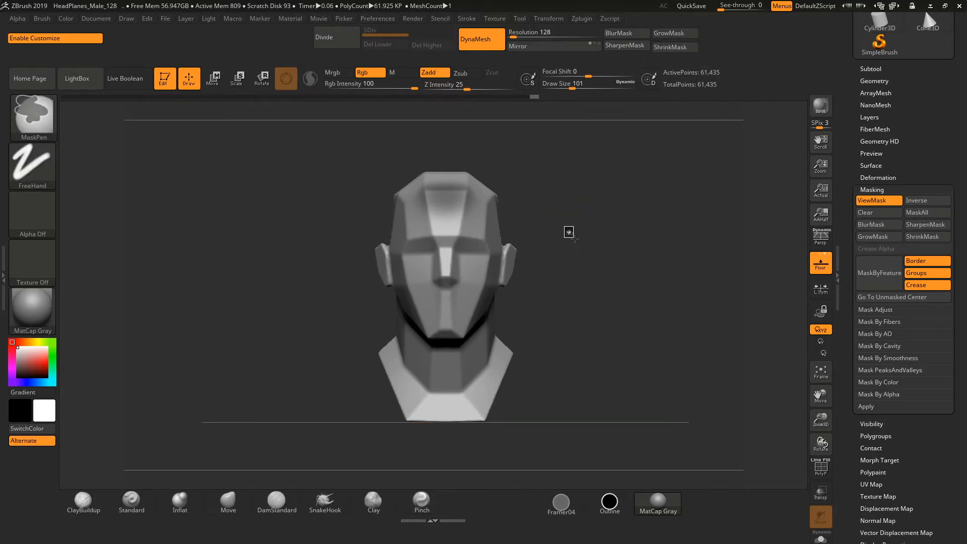
pyautogui.hotkey('ctrl', 'h')
# Step: Place Auto Groups, Group Masked and GroupVisible from the Polygroups options on the shelf beside the mask commands
pyautogui.scroll(-5, 854, 318)
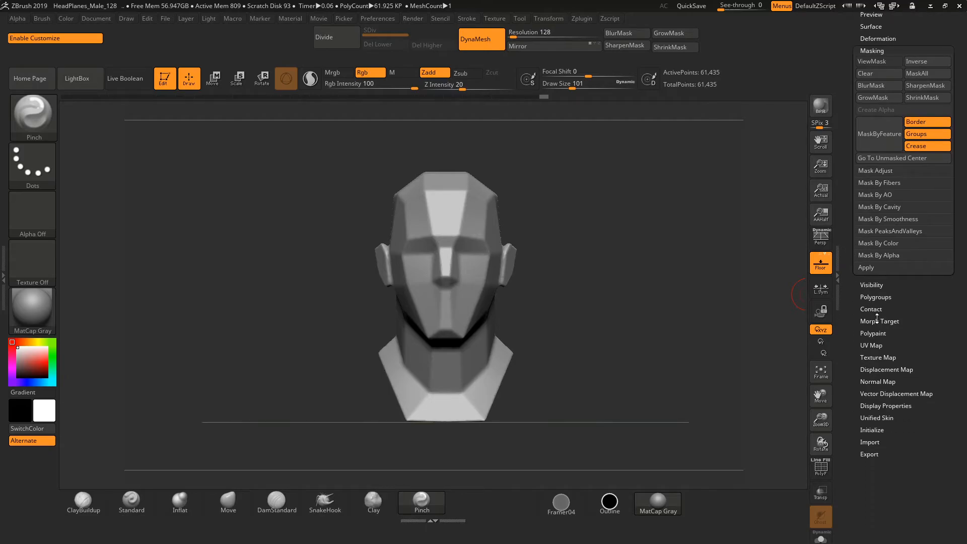
pyautogui.click(876, 296)
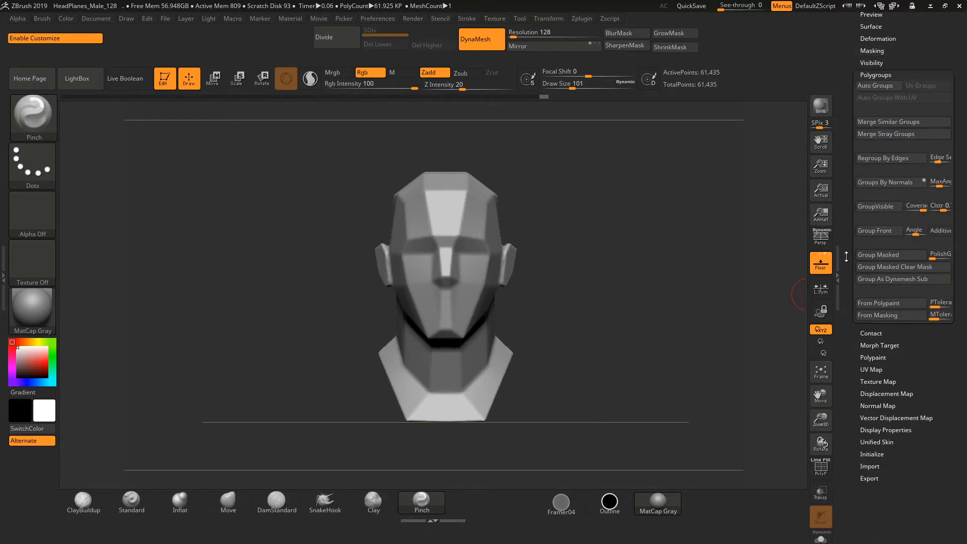
pyautogui.scroll(3, 854, 306)
pyautogui.moveTo(874, 159)
pyautogui.keyDown('ctrl'); pyautogui.keyDown('alt'); pyautogui.mouseDown()
pyautogui.moveTo(806, 90)
pyautogui.moveTo(721, 39)
pyautogui.mouseUp(); pyautogui.keyUp('alt'); pyautogui.keyUp('ctrl')
pyautogui.moveTo(686, 194)
pyautogui.mouseDown()
pyautogui.moveTo(712, 203)
pyautogui.moveTo(707, 235)
pyautogui.mouseUp()
pyautogui.moveTo(887, 326)
pyautogui.keyDown('ctrl'); pyautogui.keyDown('alt'); pyautogui.mouseDown()
pyautogui.moveTo(720, 82)
pyautogui.moveTo(727, 46)
pyautogui.mouseUp(); pyautogui.keyUp('alt'); pyautogui.keyUp('ctrl')
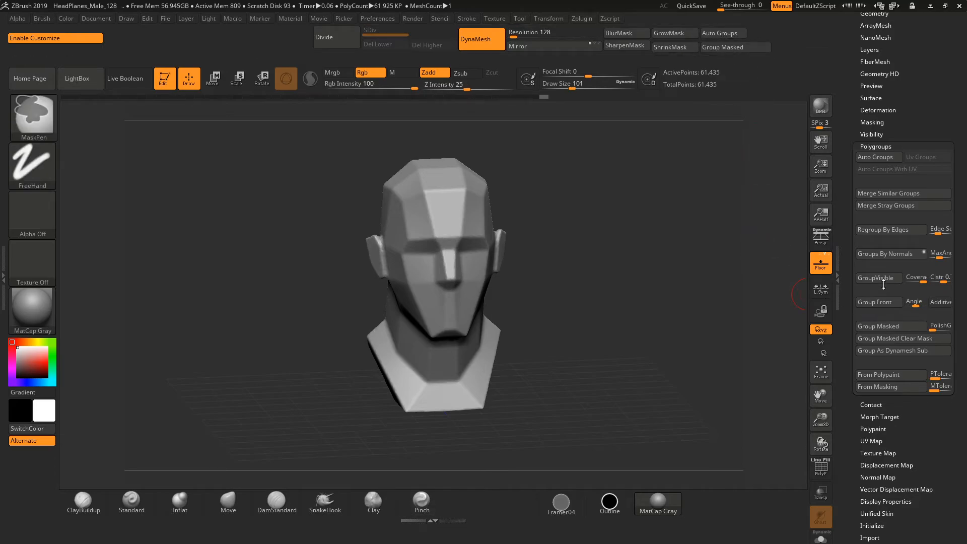
pyautogui.keyDown('ctrl'); pyautogui.keyDown('alt'); pyautogui.moveTo(873, 263); pyautogui.dragTo(772, 34); pyautogui.keyUp('alt'); pyautogui.keyUp('ctrl')
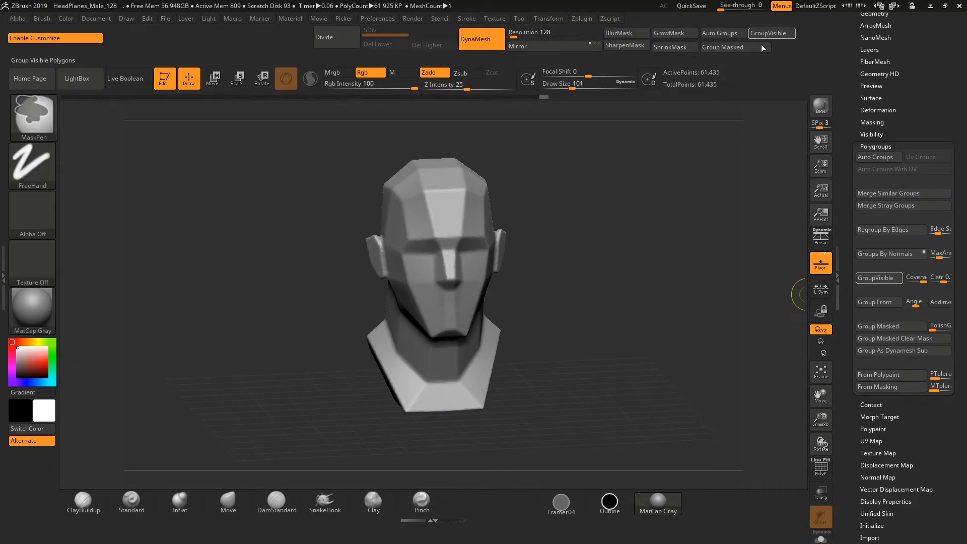
# Step: Expand the head's Subtool section and open the interface color preferences
pyautogui.moveTo(860, 275)
pyautogui.mouseDown()
pyautogui.moveTo(861, 231)
pyautogui.moveTo(860, 403)
pyautogui.mouseUp()
pyautogui.click(871, 225)
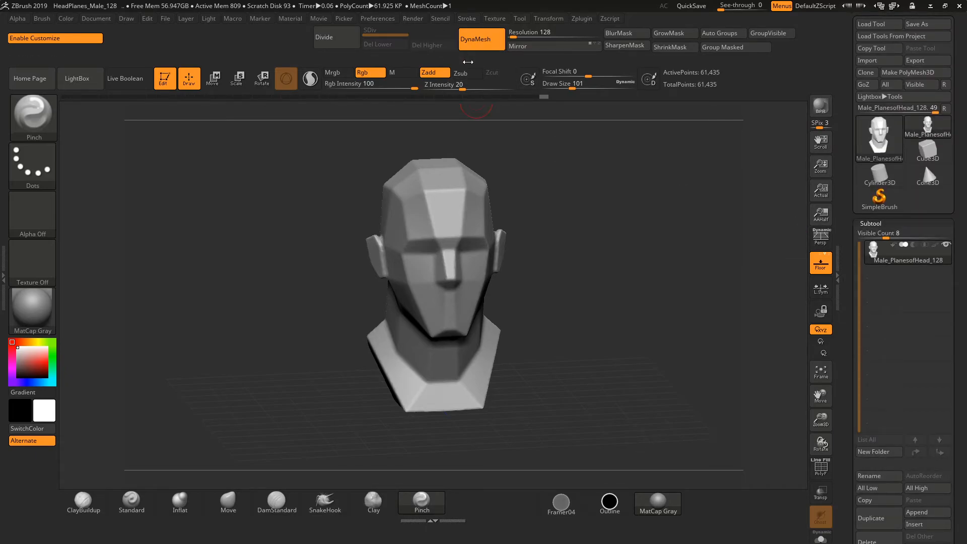
pyautogui.click(379, 19)
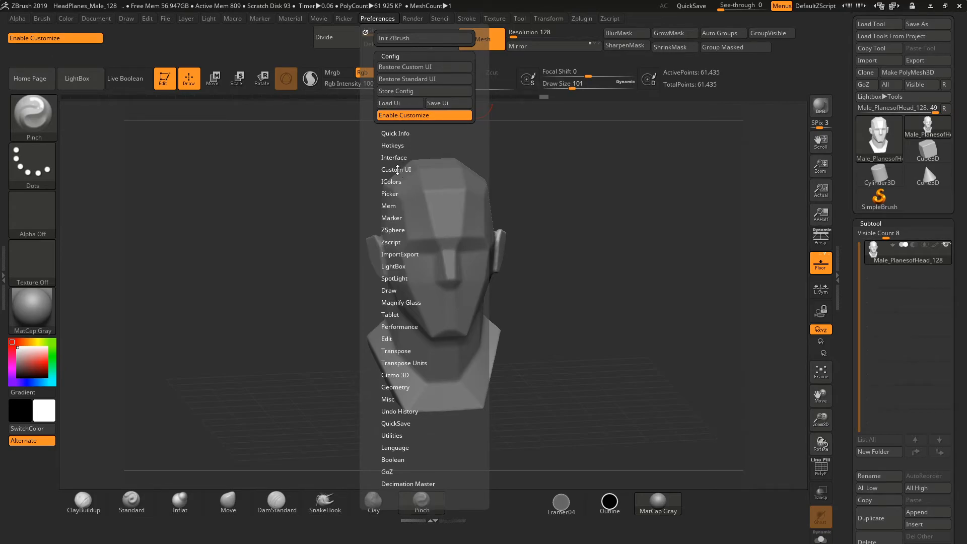
pyautogui.click(392, 181)
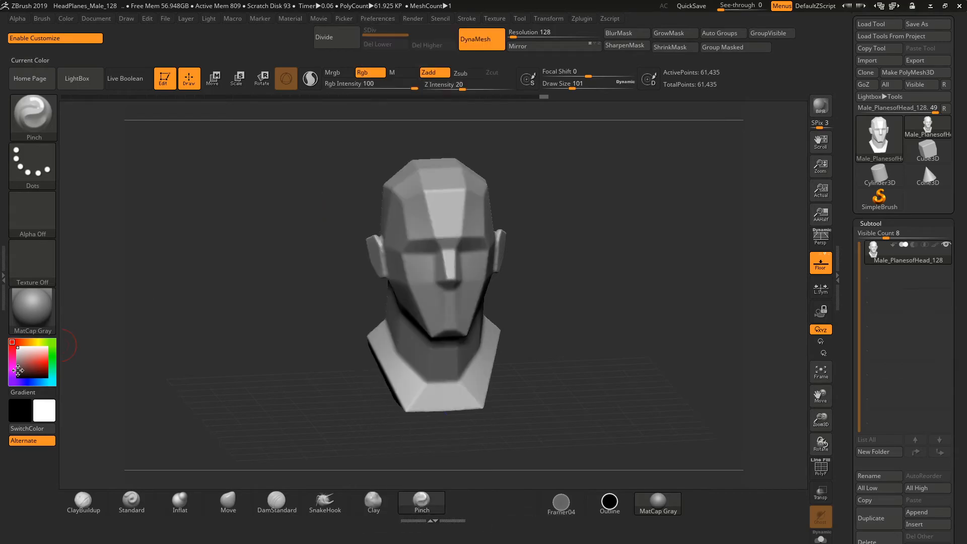
# Step: Set the active color to a dark cyan for the head
pyautogui.moveTo(48, 384)
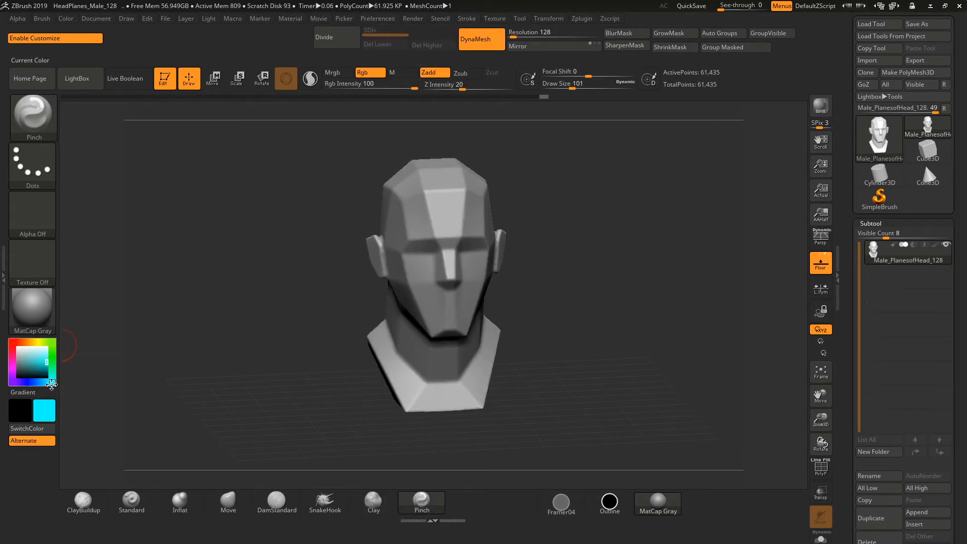
pyautogui.click(51, 383)
pyautogui.click(41, 365)
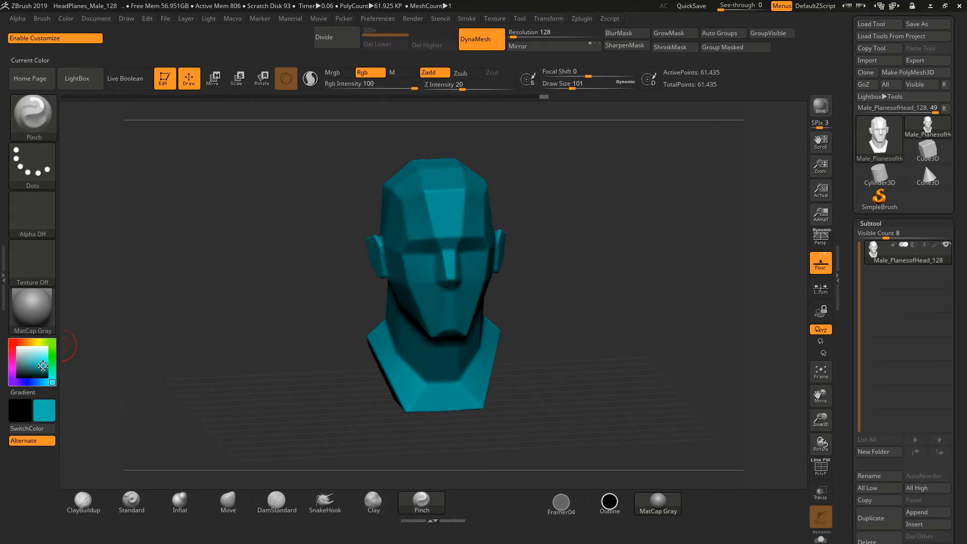
# Step: Apply the active cyan to the Sw1 and Sw2 interface colors
pyautogui.click(398, 18)
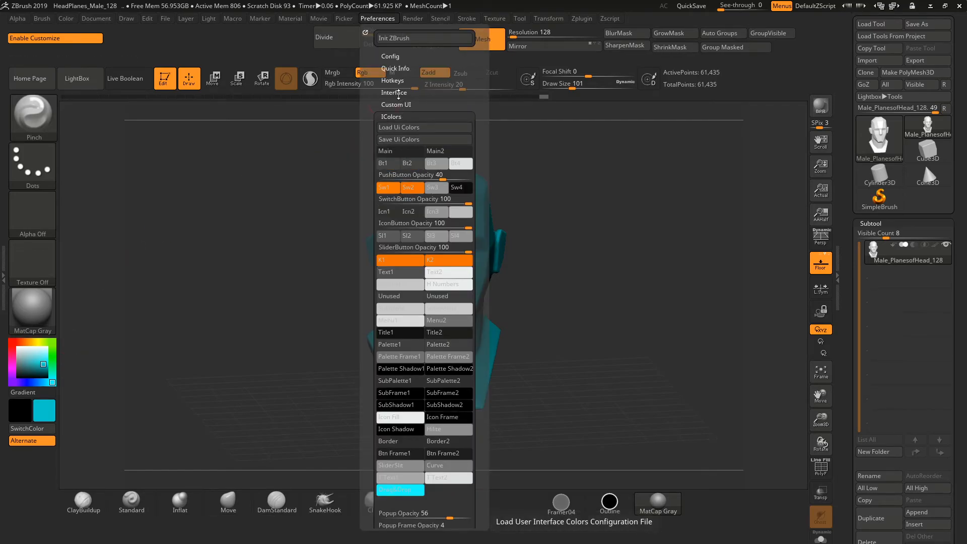
pyautogui.click(390, 190)
pyautogui.click(409, 191)
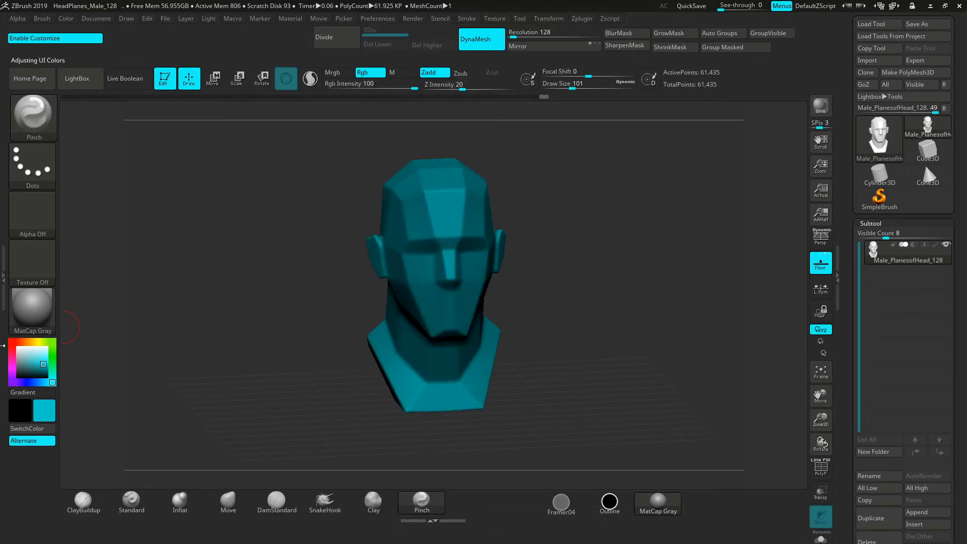
# Step: Pick a light purple as the active color and apply it to the Sw1, Sw2, K1 and K2 interface colors
pyautogui.click(32, 361)
pyautogui.click(12, 373)
pyautogui.click(43, 357)
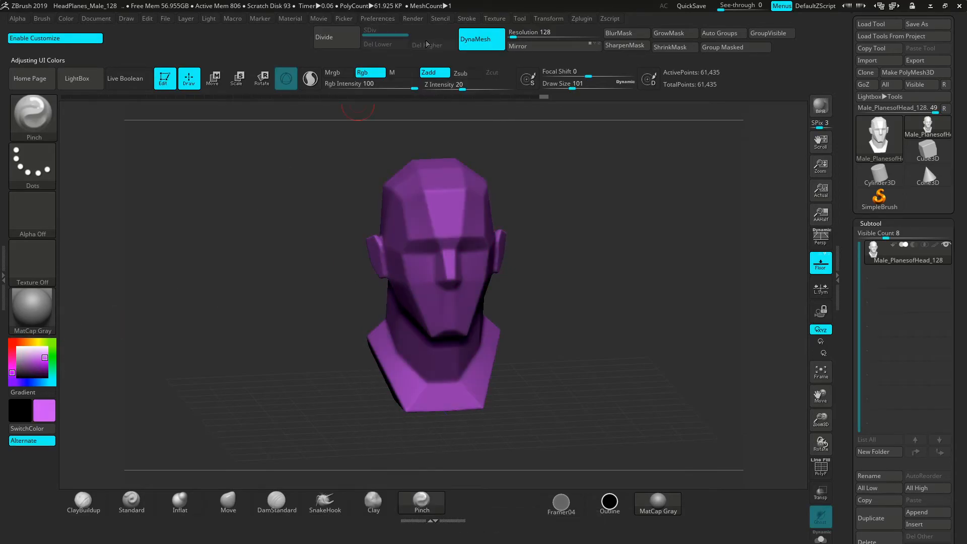
pyautogui.click(387, 19)
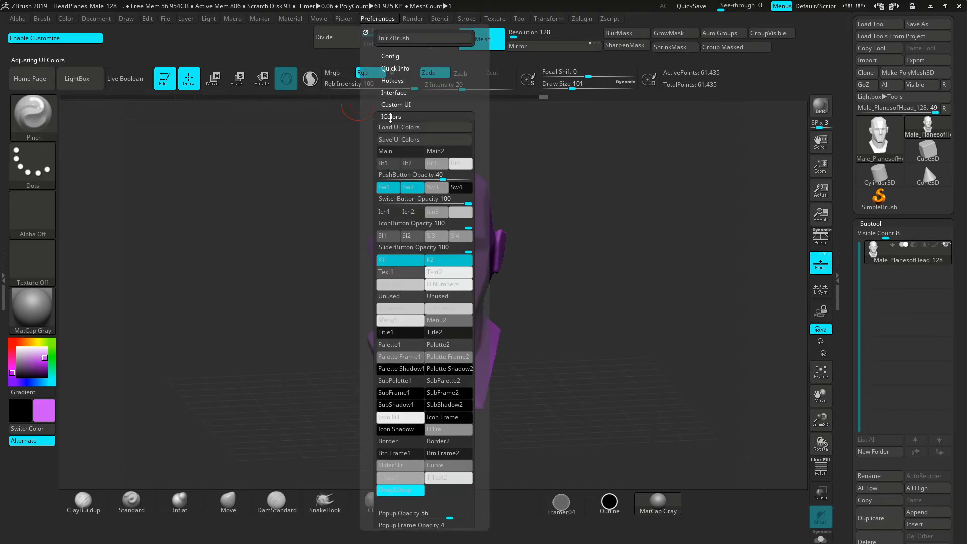
pyautogui.click(388, 187)
pyautogui.click(412, 188)
pyautogui.click(401, 259)
pyautogui.click(448, 260)
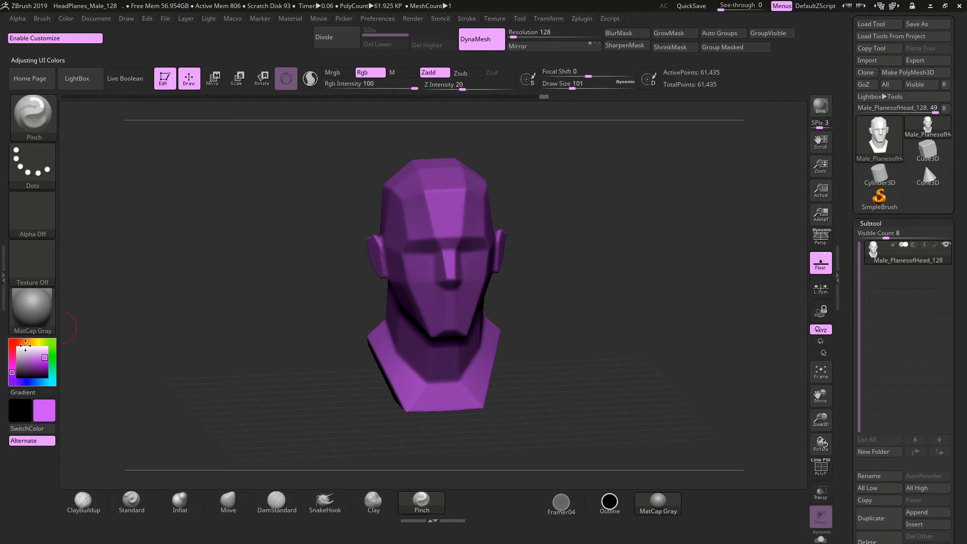
# Step: Pick a bright cyan as the active color and apply it to the Sw1, Sw2, K1 and K2 interface colors
pyautogui.click(53, 381)
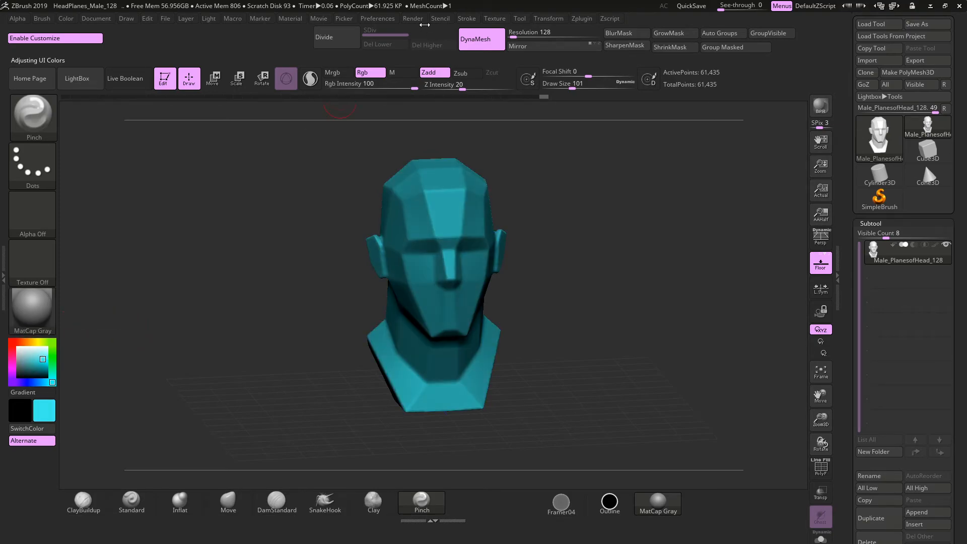
pyautogui.moveTo(387, 21)
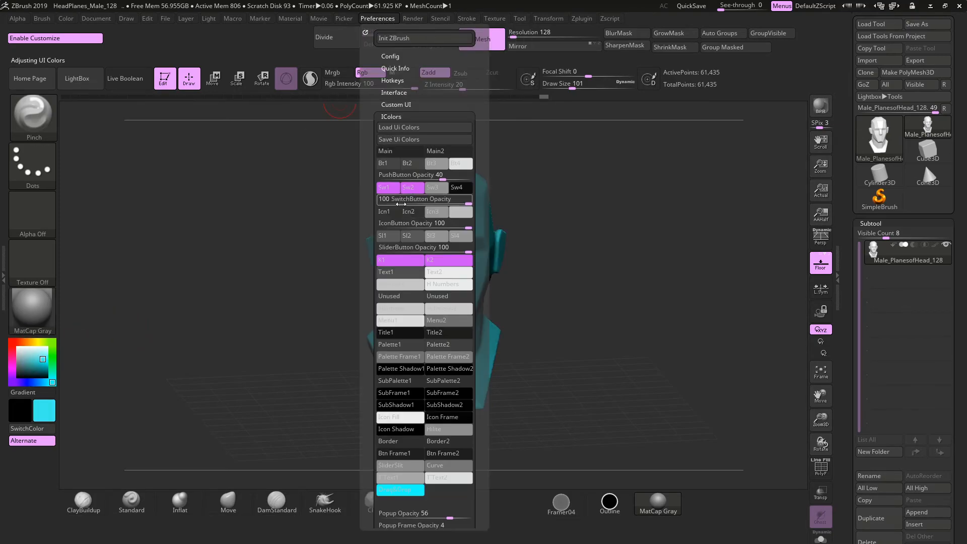
pyautogui.click(410, 188)
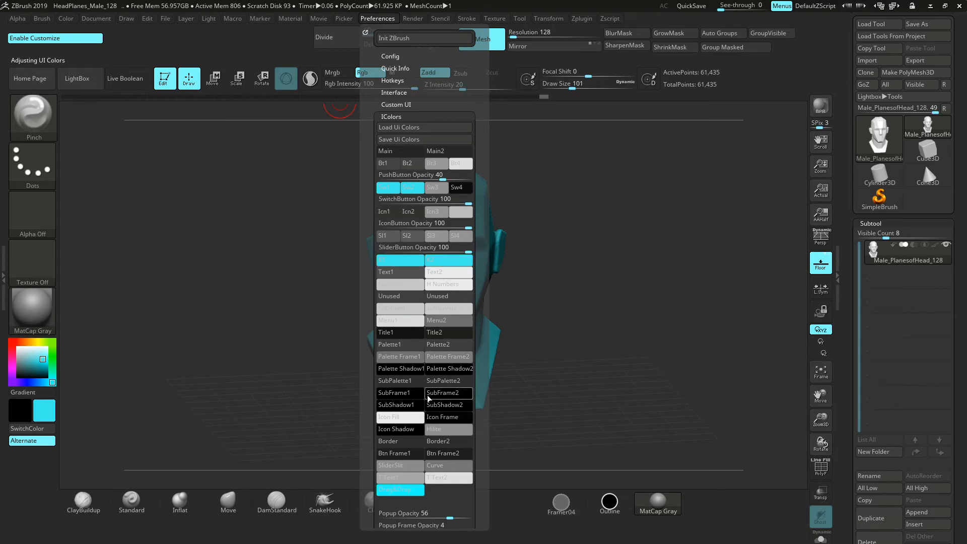
pyautogui.moveTo(517, 143); pyautogui.dragTo(517, 170)
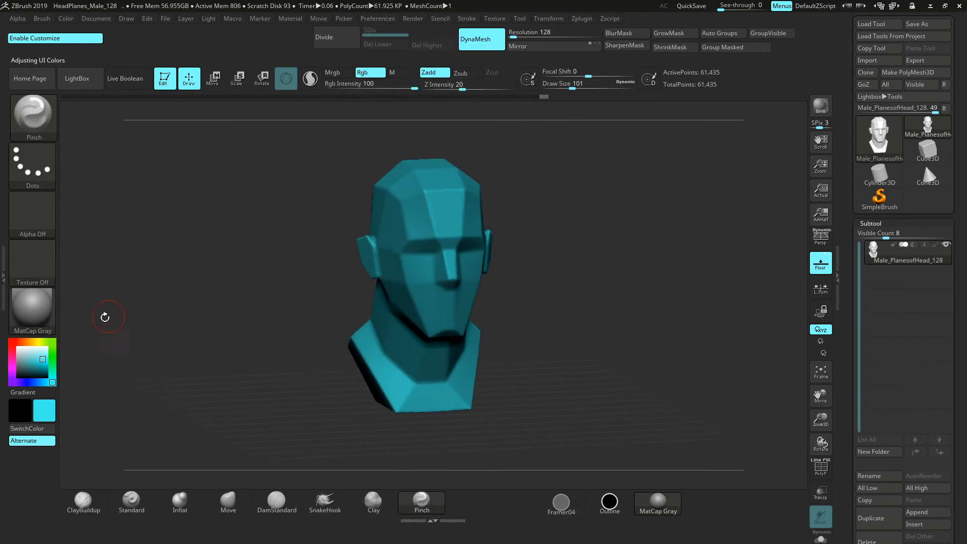
# Step: Set the active color to white for the head
pyautogui.click(18, 347)
pyautogui.moveTo(268, 195); pyautogui.dragTo(209, 204)
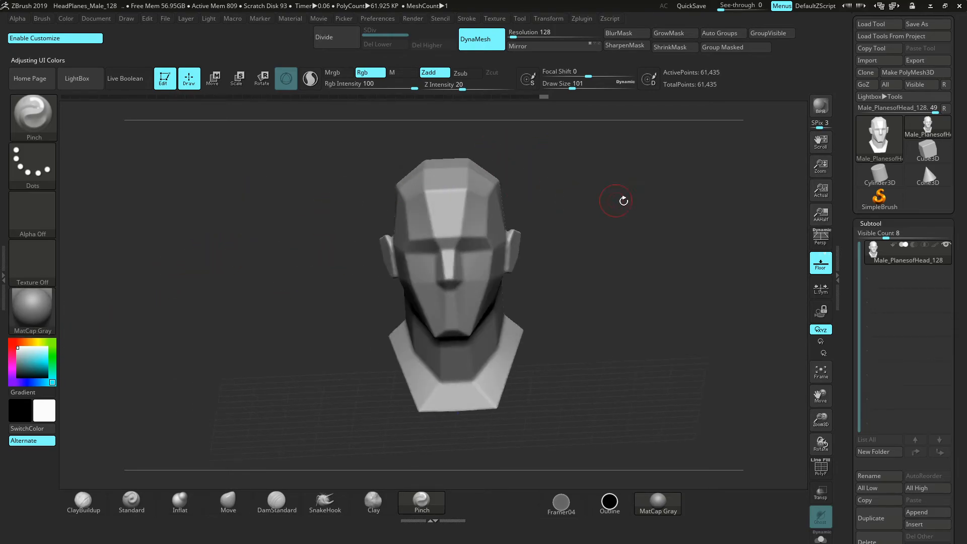
pyautogui.moveTo(606, 199); pyautogui.dragTo(742, 226)
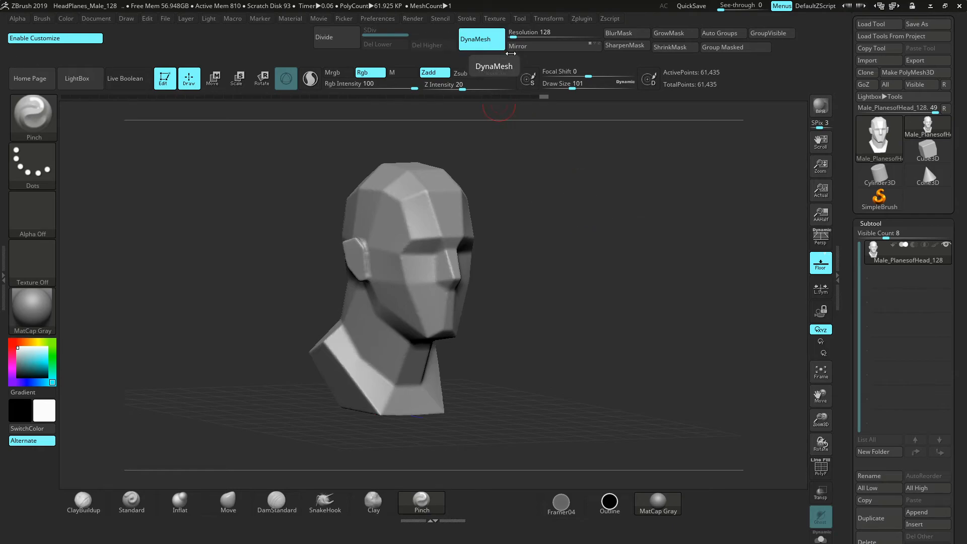
# Step: Turn off interface customization and store the current layout and colors as the startup configuration
pyautogui.click(51, 43)
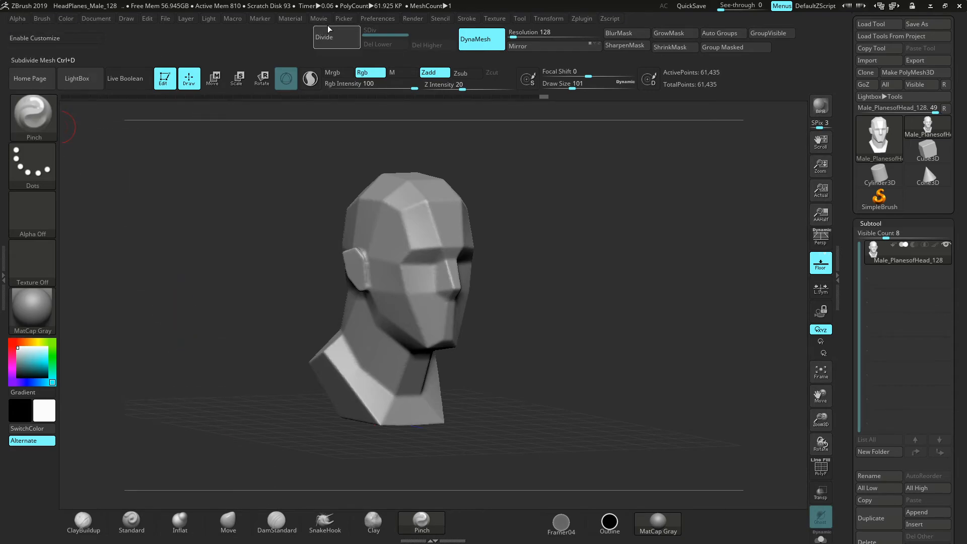
pyautogui.click(375, 19)
pyautogui.click(391, 55)
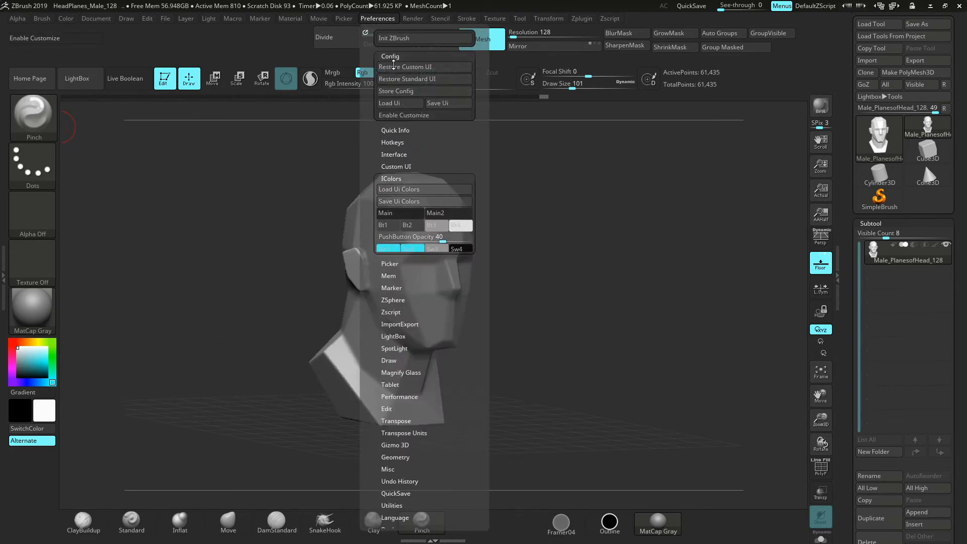
pyautogui.click(401, 90)
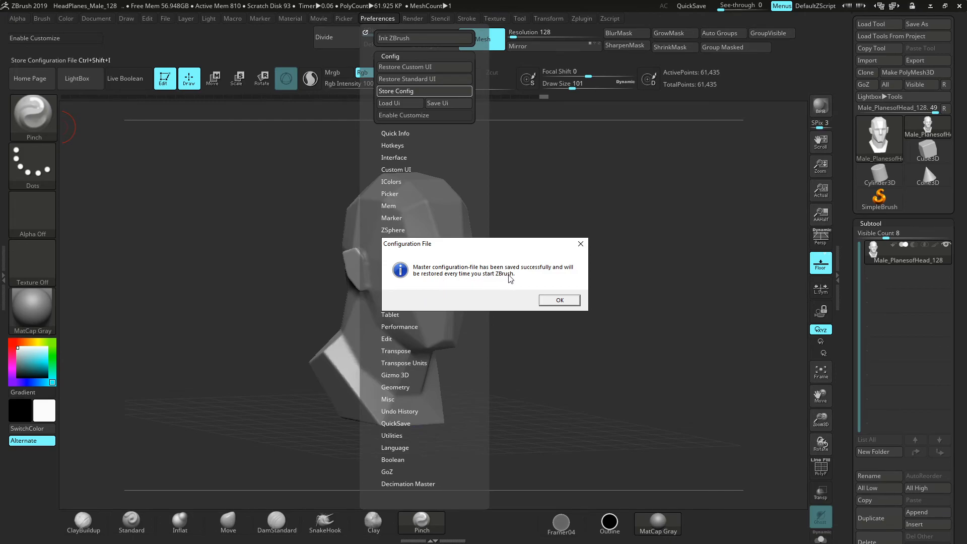
pyautogui.click(555, 301)
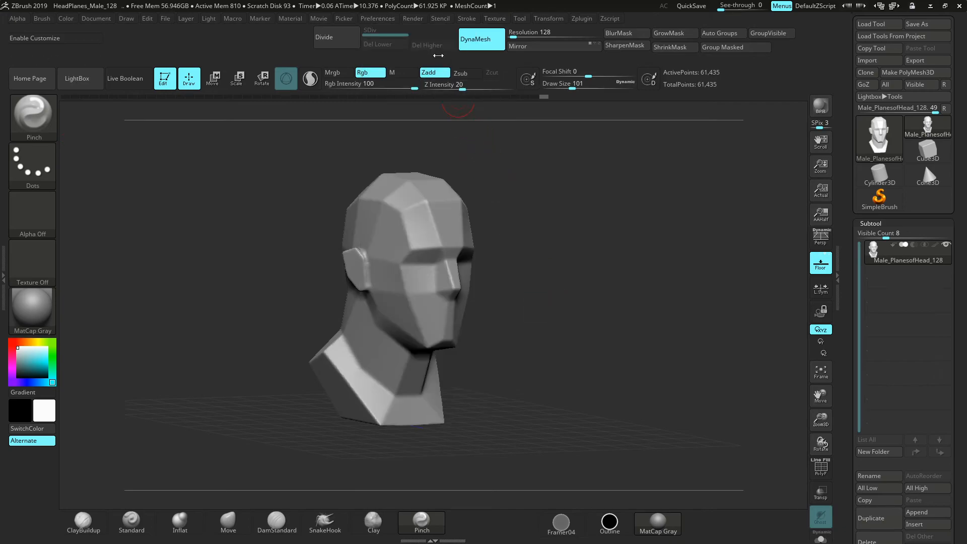
# Step: Switch to the Cube3D primitive and convert it to a PolyMesh3D
pyautogui.moveTo(521, 374); pyautogui.dragTo(561, 372)
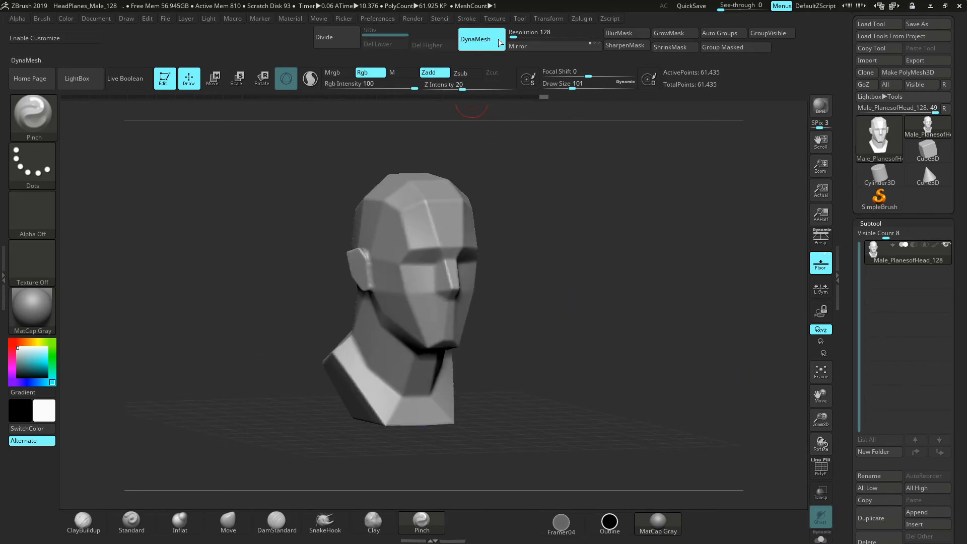
pyautogui.click(928, 149)
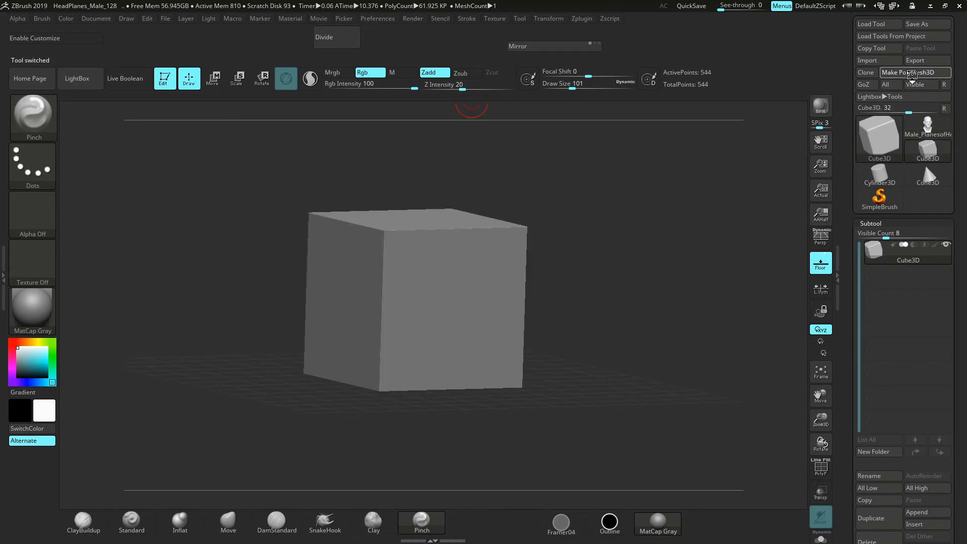
pyautogui.click(913, 73)
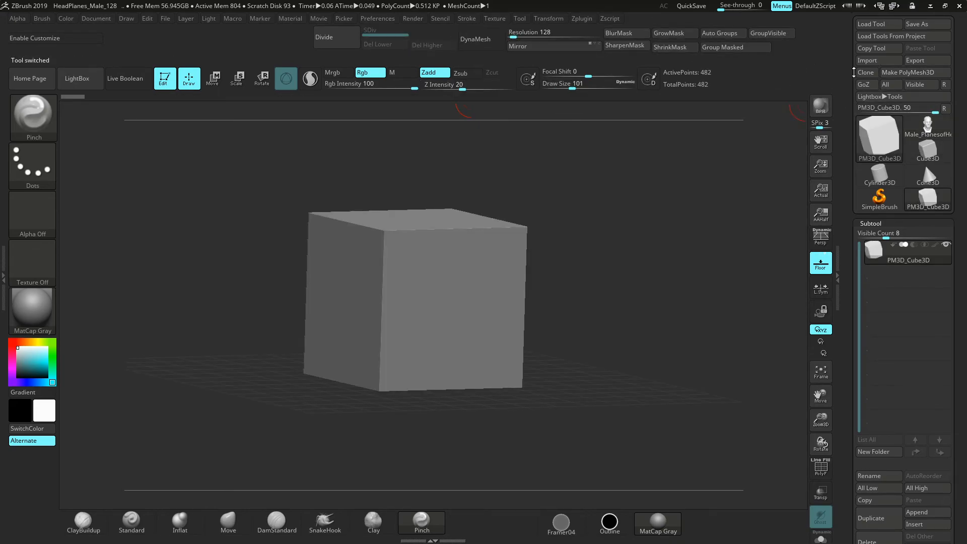
# Step: Switch to the Cone3D primitive, and return to the Male_PlanesofHead_128 tool
pyautogui.click(928, 176)
pyautogui.moveTo(927, 135)
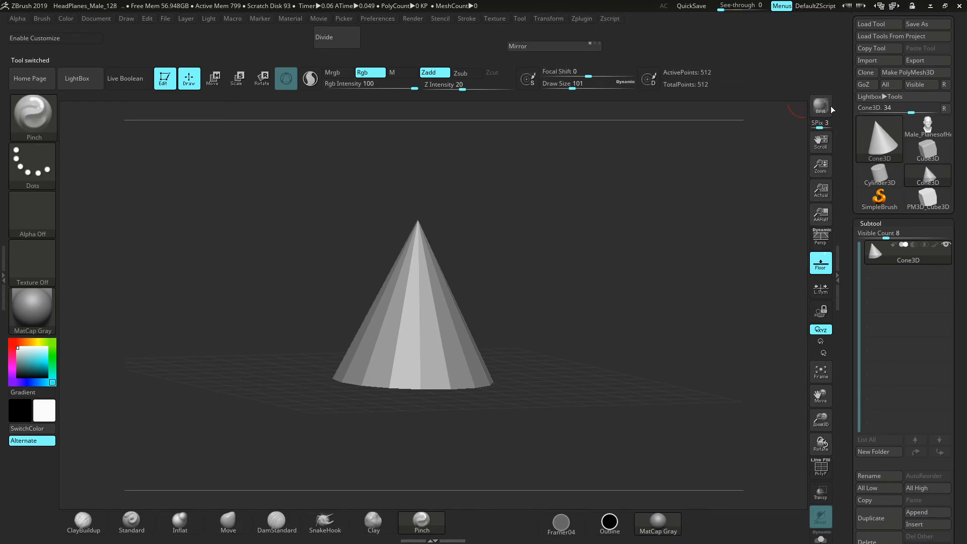
pyautogui.click(928, 126)
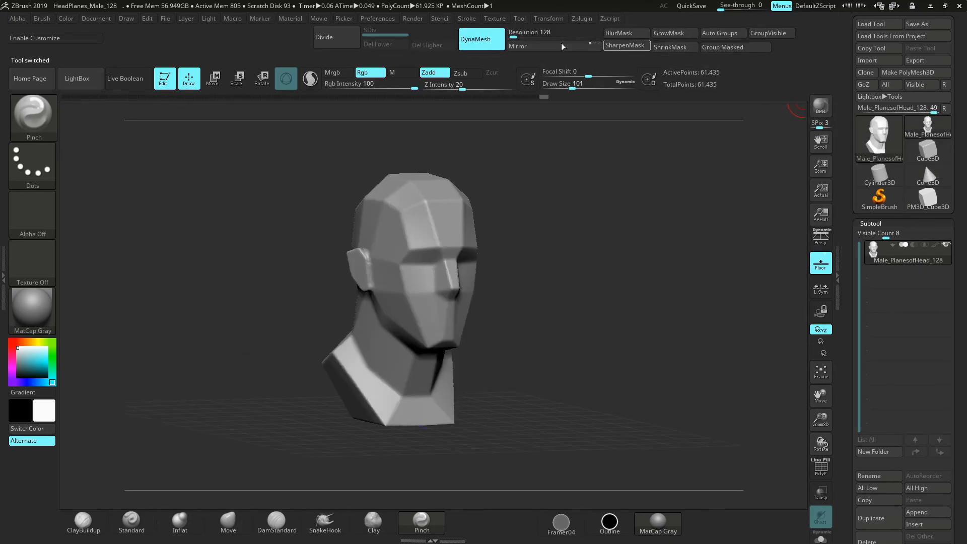
pyautogui.moveTo(572, 181); pyautogui.dragTo(270, 121)
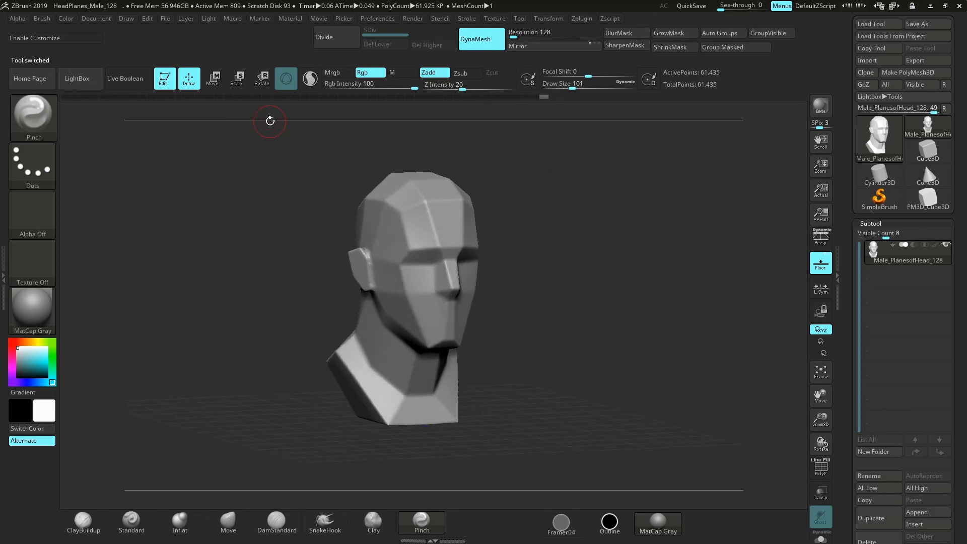
# Step: Enable interface customization and place the document Undo and Redo commands from the Edit options beside Enable Customize on the shelf
pyautogui.click(48, 39)
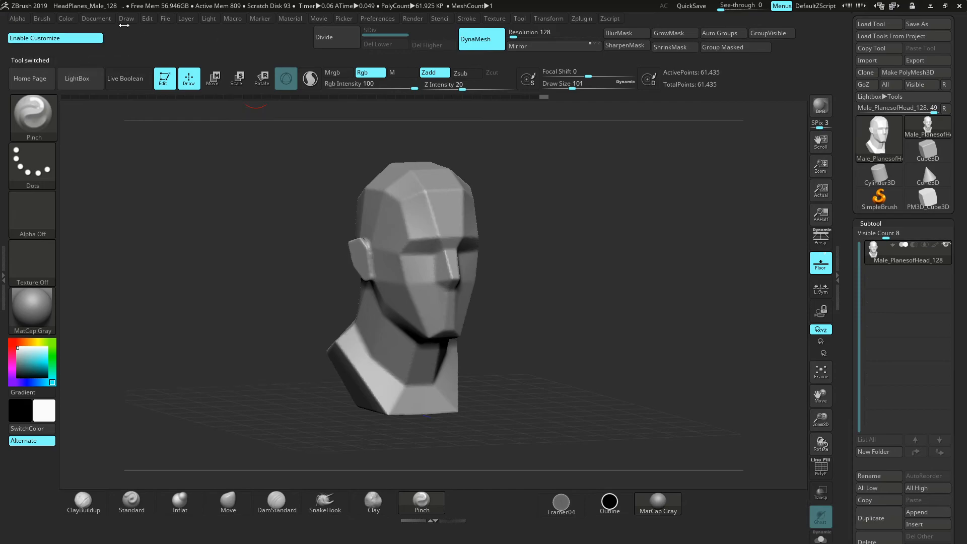
pyautogui.click(150, 22)
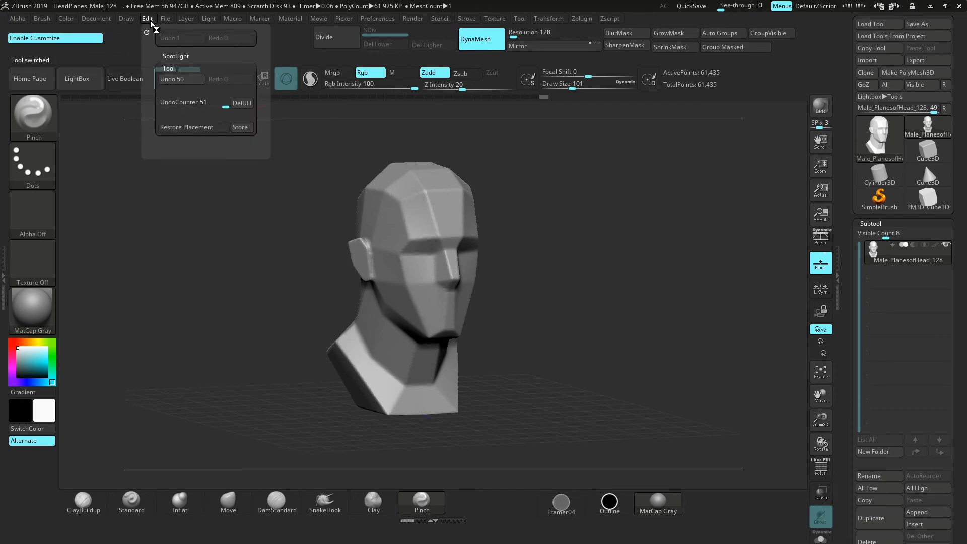
pyautogui.moveTo(171, 37)
pyautogui.keyDown('ctrl'); pyautogui.keyDown('alt'); pyautogui.mouseDown()
pyautogui.moveTo(120, 48)
pyautogui.moveTo(123, 37)
pyautogui.mouseUp(); pyautogui.keyUp('alt'); pyautogui.keyUp('ctrl')
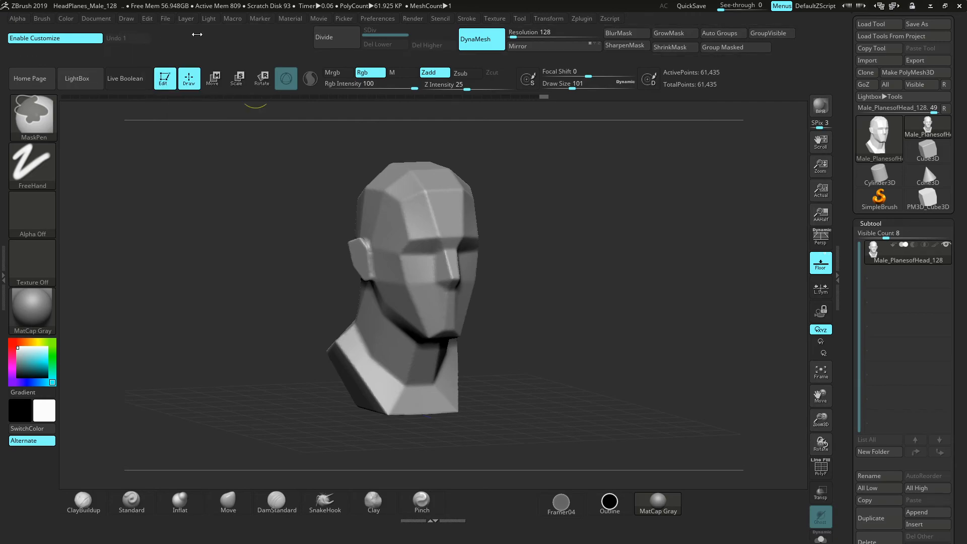
pyautogui.click(154, 22)
pyautogui.moveTo(144, 21)
pyautogui.keyDown('ctrl'); pyautogui.keyDown('alt'); pyautogui.moveTo(228, 44); pyautogui.dragTo(125, 53); pyautogui.keyUp('alt'); pyautogui.keyUp('ctrl')
# Step: Try a Pinch stroke on the forehead, and remove the document Undo and Redo commands from the shelf
pyautogui.moveTo(426, 212); pyautogui.dragTo(407, 227)
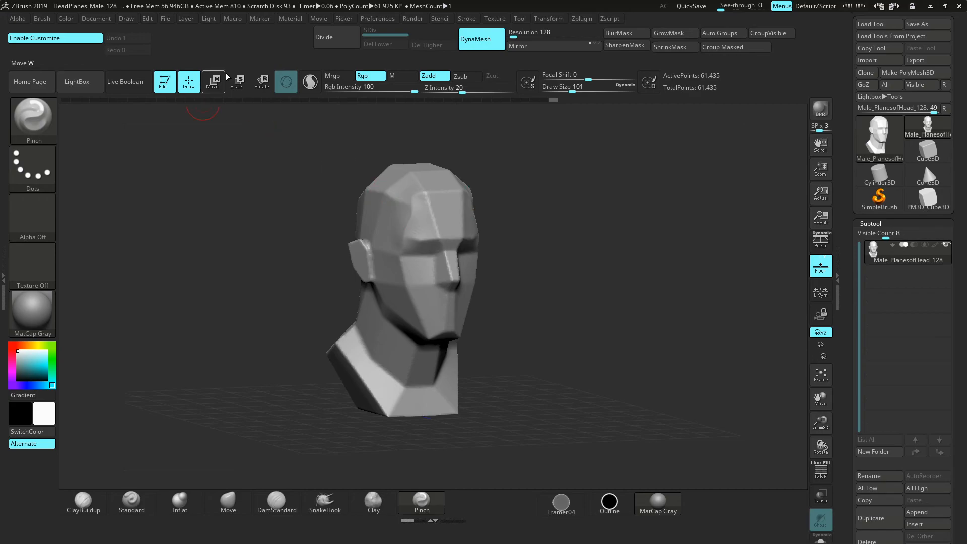
pyautogui.click(108, 46)
pyautogui.click(147, 20)
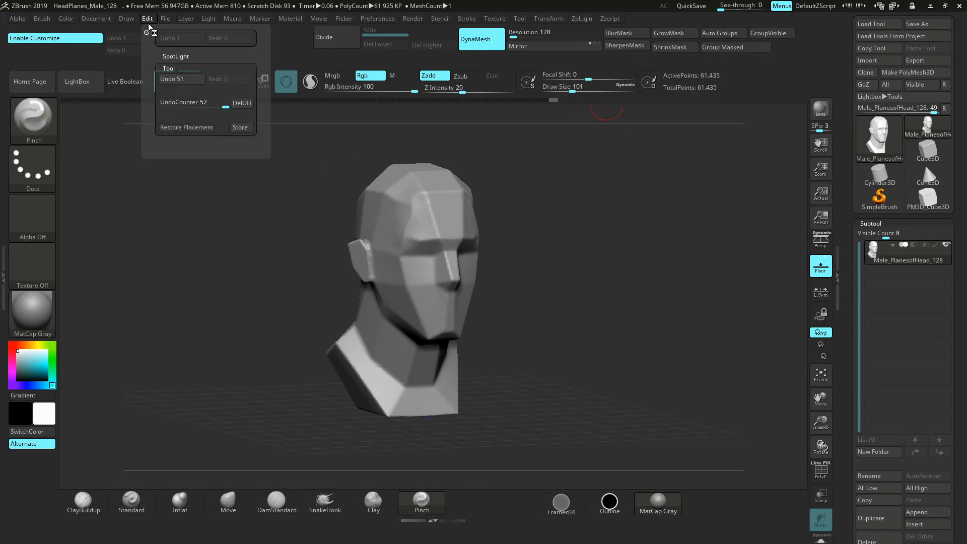
pyautogui.click(189, 79)
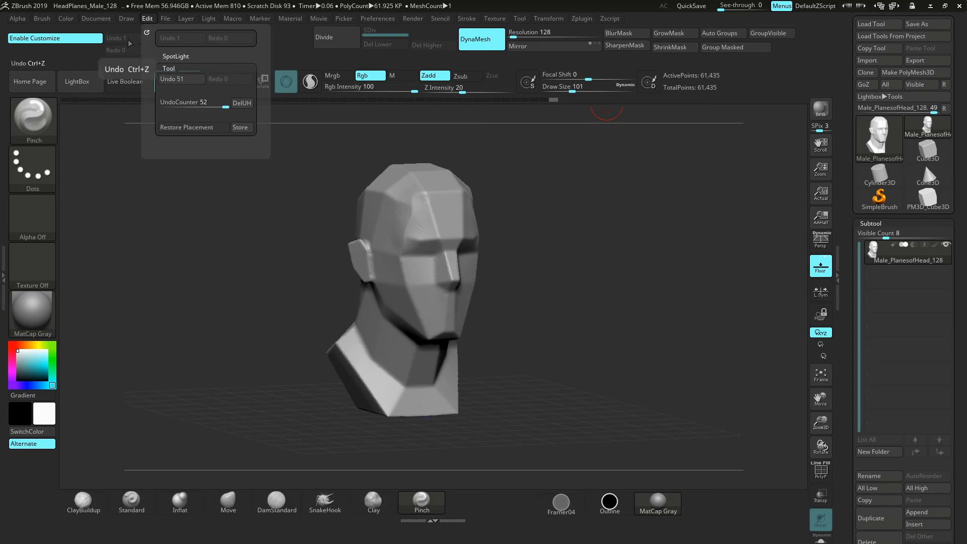
pyautogui.keyDown('ctrl'); pyautogui.keyDown('alt'); pyautogui.moveTo(162, 141); pyautogui.dragTo(165, 144); pyautogui.keyUp('alt'); pyautogui.keyUp('ctrl')
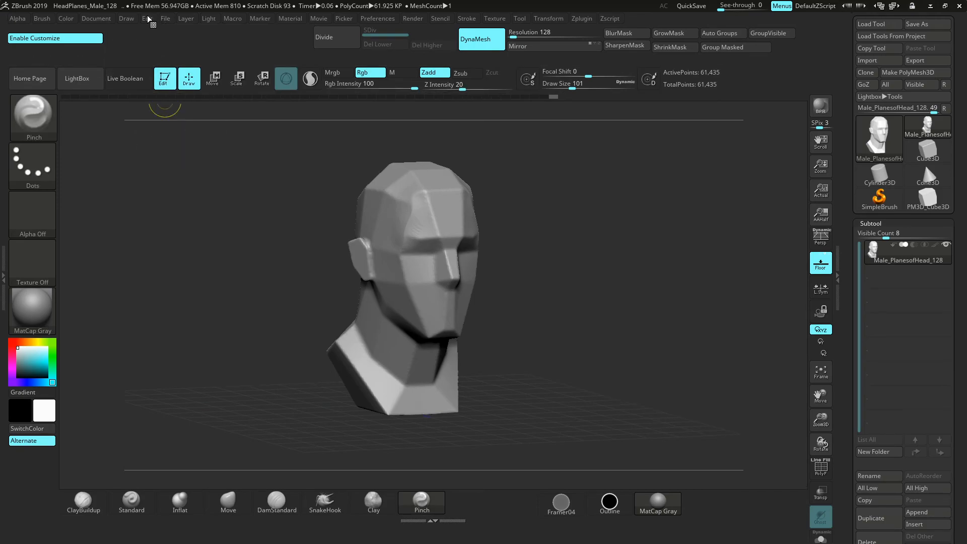
# Step: Place the Tool section's Undo and Redo commands from the Edit options beside Enable Customize on the shelf
pyautogui.click(149, 19)
pyautogui.keyDown('ctrl'); pyautogui.keyDown('alt'); pyautogui.moveTo(188, 82); pyautogui.dragTo(125, 36); pyautogui.keyUp('alt'); pyautogui.keyUp('ctrl')
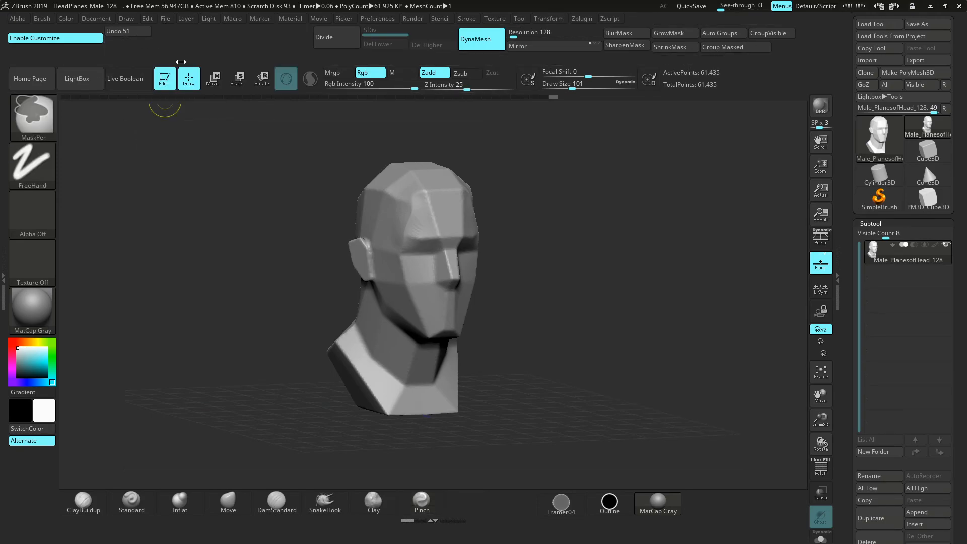
pyautogui.click(147, 18)
pyautogui.keyDown('ctrl'); pyautogui.keyDown('alt'); pyautogui.moveTo(231, 79); pyautogui.dragTo(129, 43); pyautogui.keyUp('alt'); pyautogui.keyUp('ctrl')
pyautogui.click(128, 43)
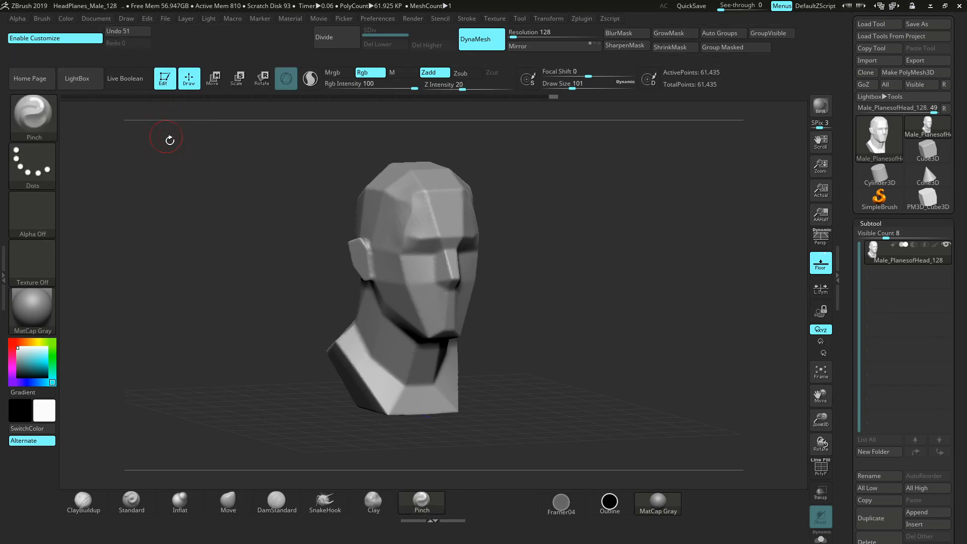
# Step: Step back through the head's undo history to an earlier state, and redo up to the latest state
pyautogui.moveTo(534, 101); pyautogui.dragTo(499, 101)
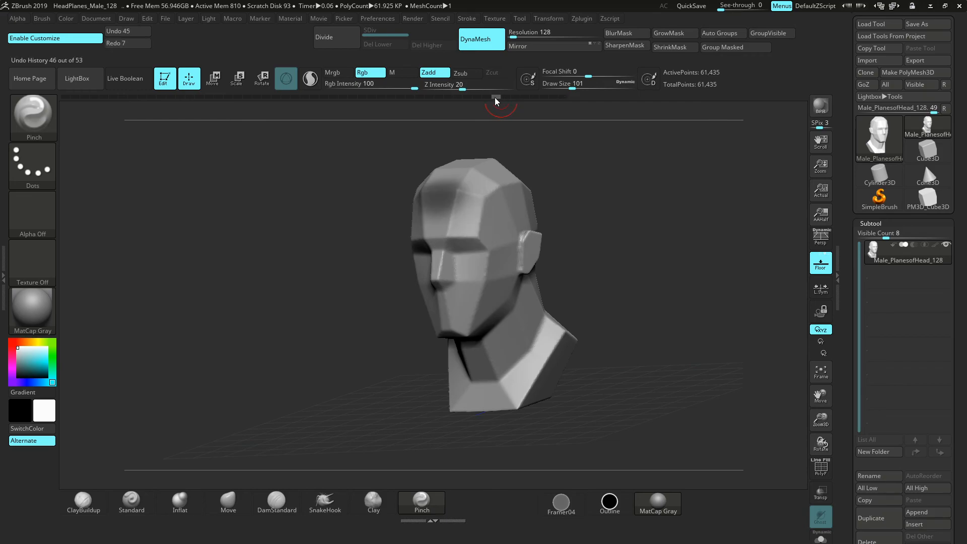
pyautogui.click(123, 44)
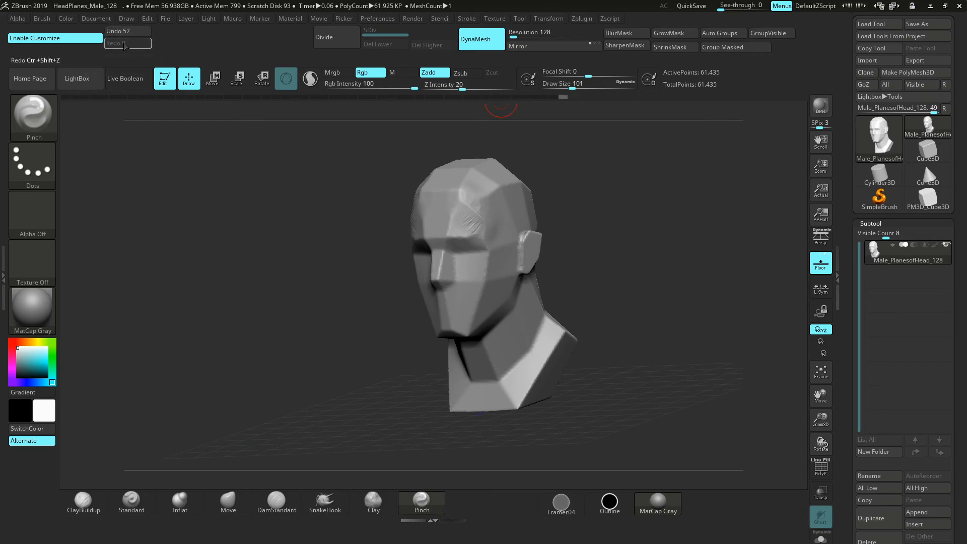
pyautogui.moveTo(222, 170); pyautogui.dragTo(264, 168)
pyautogui.moveTo(566, 104)
pyautogui.mouseDown()
pyautogui.moveTo(172, 92)
pyautogui.moveTo(600, 122)
pyautogui.mouseUp()
pyautogui.moveTo(288, 170); pyautogui.dragTo(313, 170)
# Step: Place DelUH from the Edit options beside the shelf's Undo and Redo commands, and use it to delete the head's undo history
pyautogui.click(148, 19)
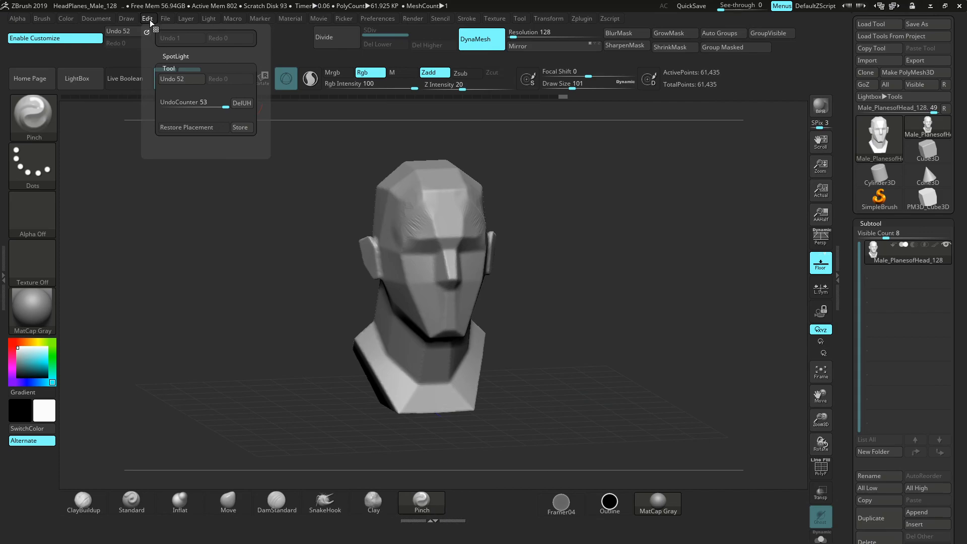
pyautogui.moveTo(242, 103)
pyautogui.keyDown('ctrl'); pyautogui.keyDown('alt'); pyautogui.mouseDown()
pyautogui.moveTo(151, 107)
pyautogui.moveTo(112, 54)
pyautogui.moveTo(131, 55)
pyautogui.moveTo(120, 96)
pyautogui.moveTo(202, 50)
pyautogui.moveTo(292, 54)
pyautogui.moveTo(164, 32)
pyautogui.mouseUp(); pyautogui.keyUp('alt'); pyautogui.keyUp('ctrl')
pyautogui.click(165, 31)
# Step: Smooth the creased forehead of the head and remesh it with DynaMesh at resolution 128
pyautogui.moveTo(240, 198)
pyautogui.mouseDown()
pyautogui.moveTo(247, 215)
pyautogui.moveTo(263, 212)
pyautogui.mouseUp()
pyautogui.moveTo(417, 212)
pyautogui.keyDown('shift'); pyautogui.mouseDown()
pyautogui.moveTo(408, 212)
pyautogui.moveTo(405, 235)
pyautogui.moveTo(415, 218)
pyautogui.moveTo(441, 218)
pyautogui.mouseUp(); pyautogui.keyUp('shift')
pyautogui.keyDown('ctrl'); pyautogui.moveTo(552, 207); pyautogui.dragTo(596, 251); pyautogui.keyUp('ctrl')
pyautogui.moveTo(305, 259); pyautogui.dragTo(300, 228)
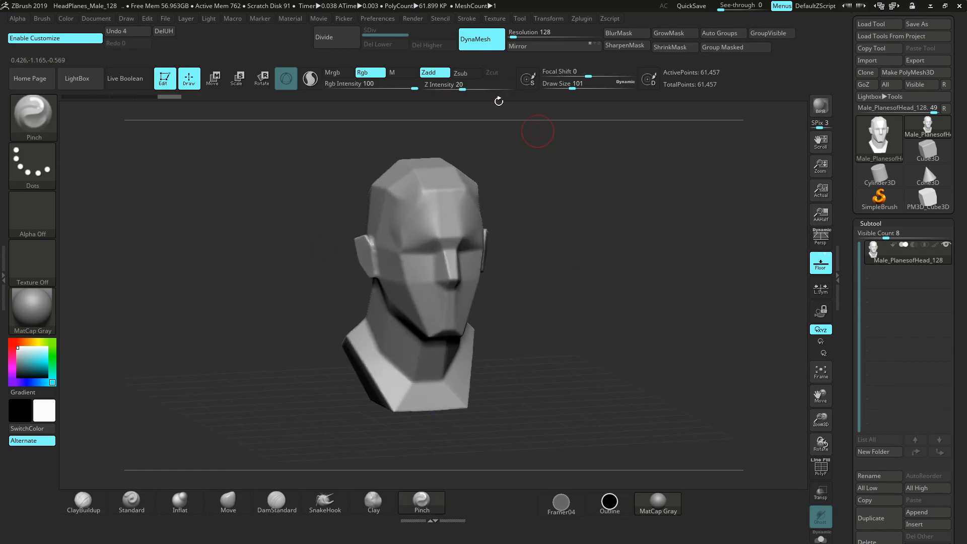
# Step: Store the interface with the added Undo, Redo and DelUH commands as the startup configuration
pyautogui.click(378, 18)
pyautogui.click(396, 90)
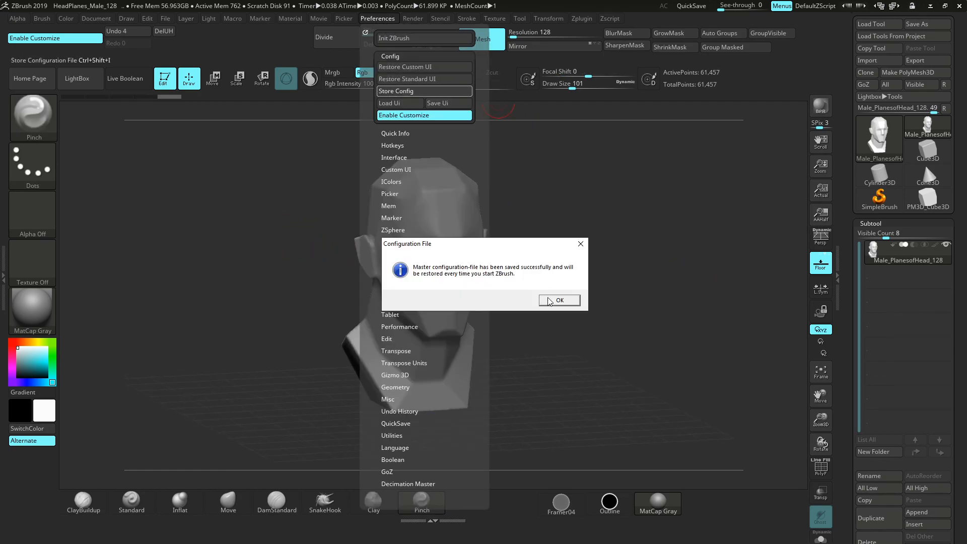
# Step: Turn off interface customization mode and store the interface configuration as the startup default
pyautogui.click(548, 300)
pyautogui.click(378, 18)
pyautogui.click(404, 115)
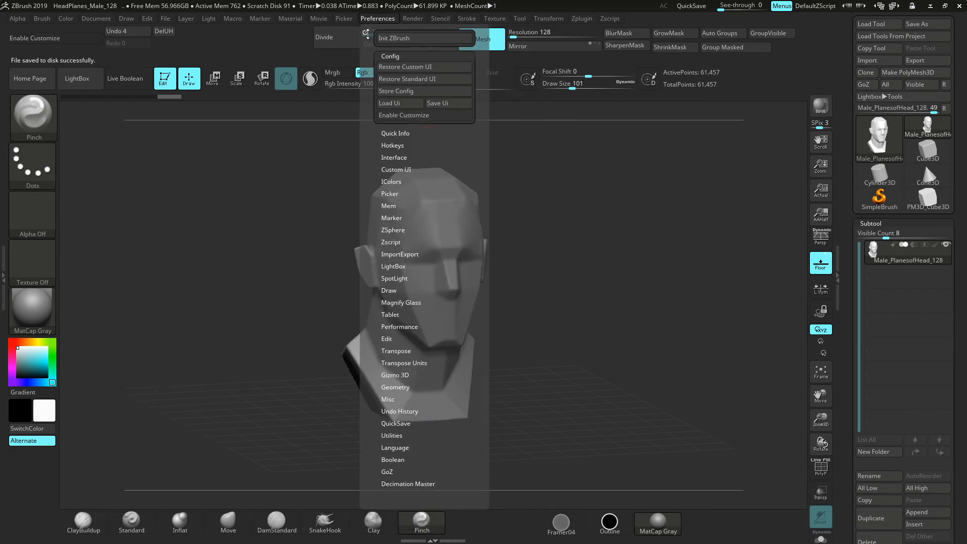
pyautogui.click(377, 19)
pyautogui.click(402, 90)
pyautogui.click(553, 301)
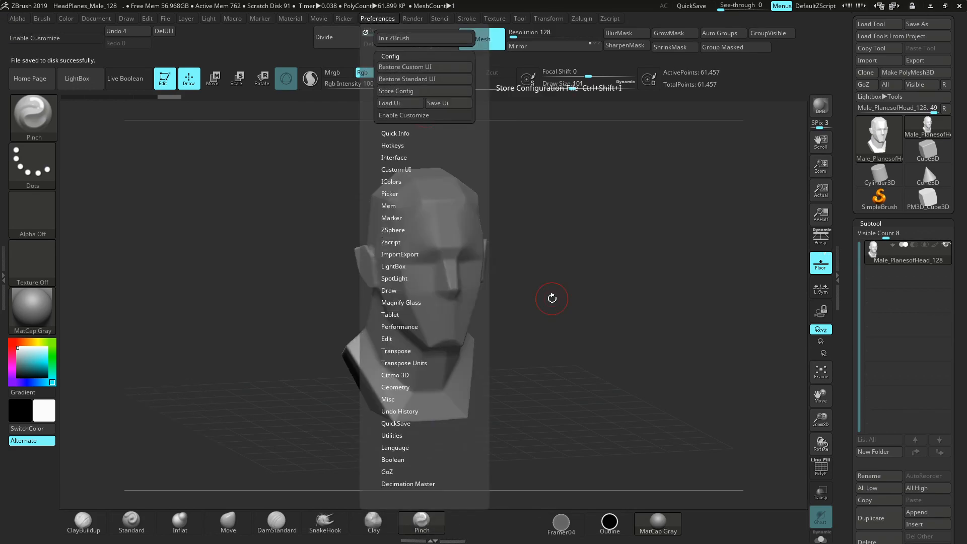
# Step: Open the Save Ui dialog for exporting the interface as a UIConfig file, and cancel it without saving
pyautogui.click(380, 19)
pyautogui.click(379, 19)
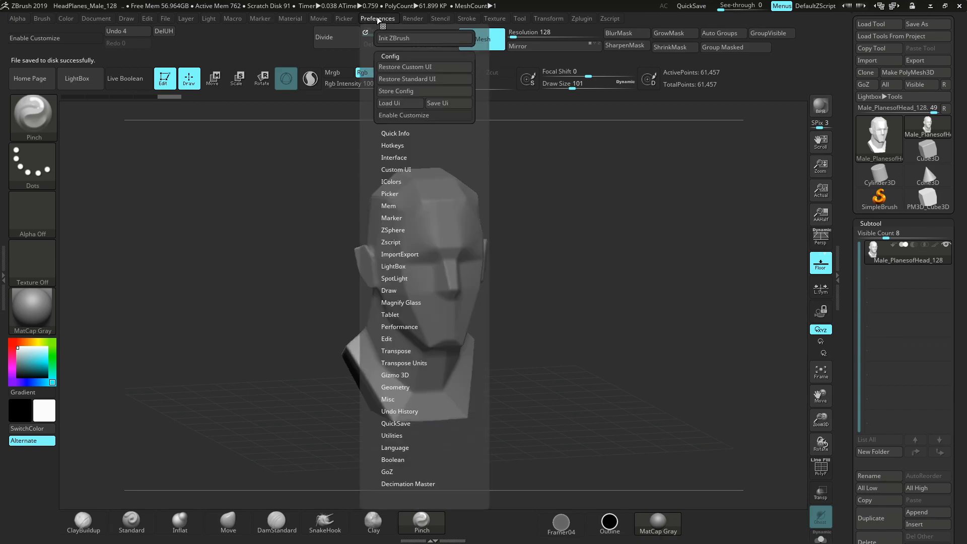
pyautogui.click(443, 104)
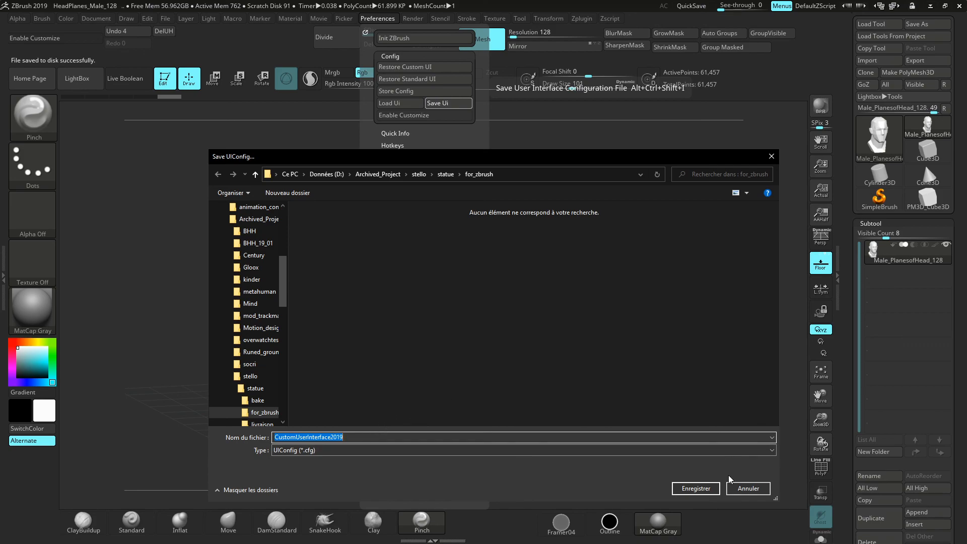
pyautogui.click(751, 491)
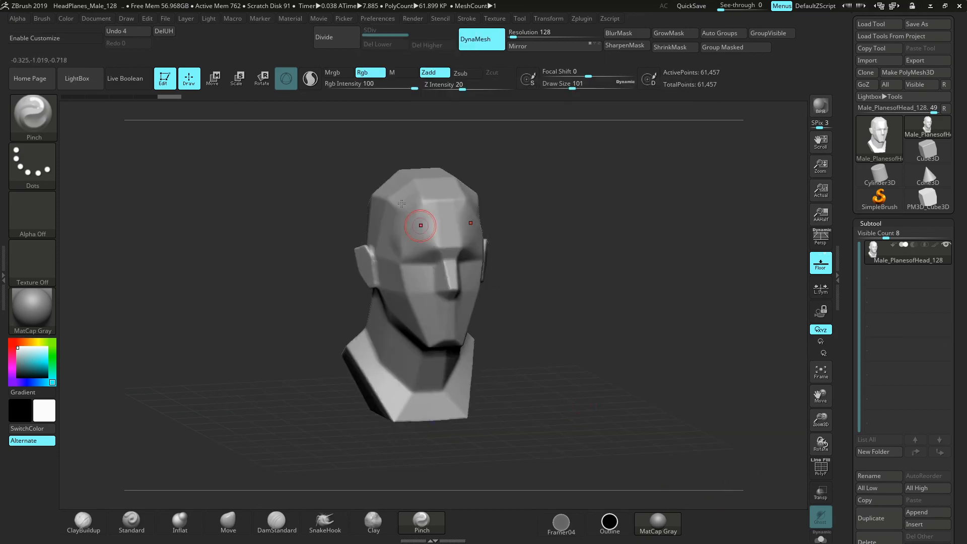
# Step: Open the Load Ui dialog for importing an interface configuration file, and close it without loading anything
pyautogui.click(379, 19)
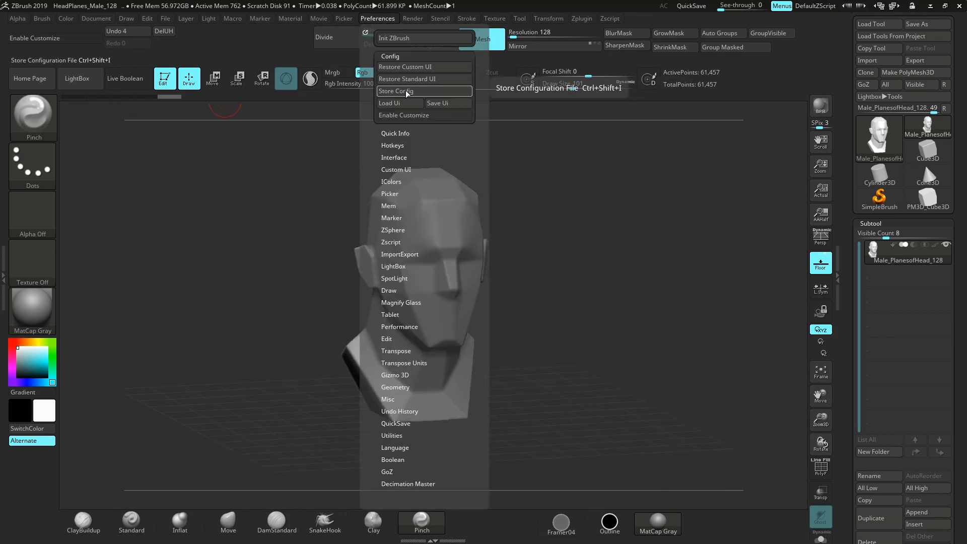
pyautogui.click(374, 19)
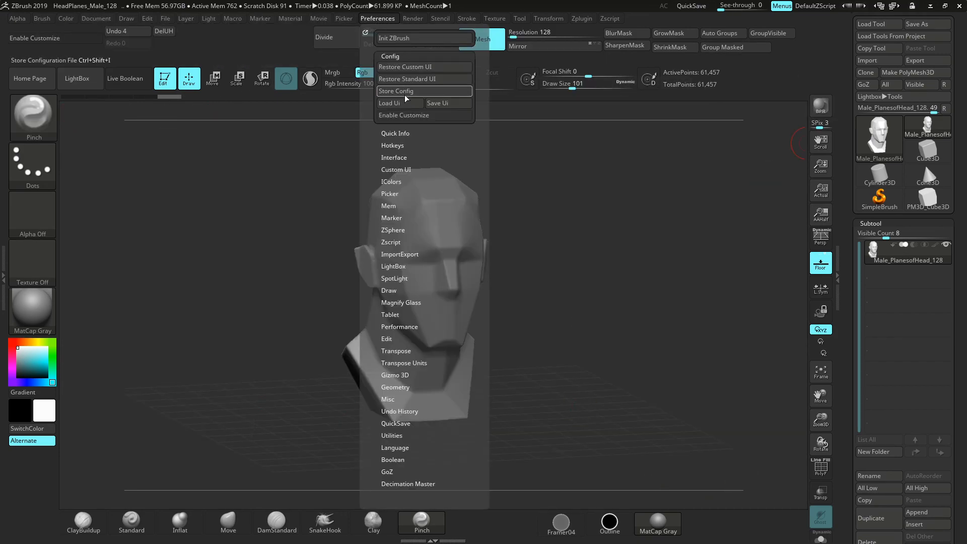
pyautogui.click(400, 103)
pyautogui.click(771, 156)
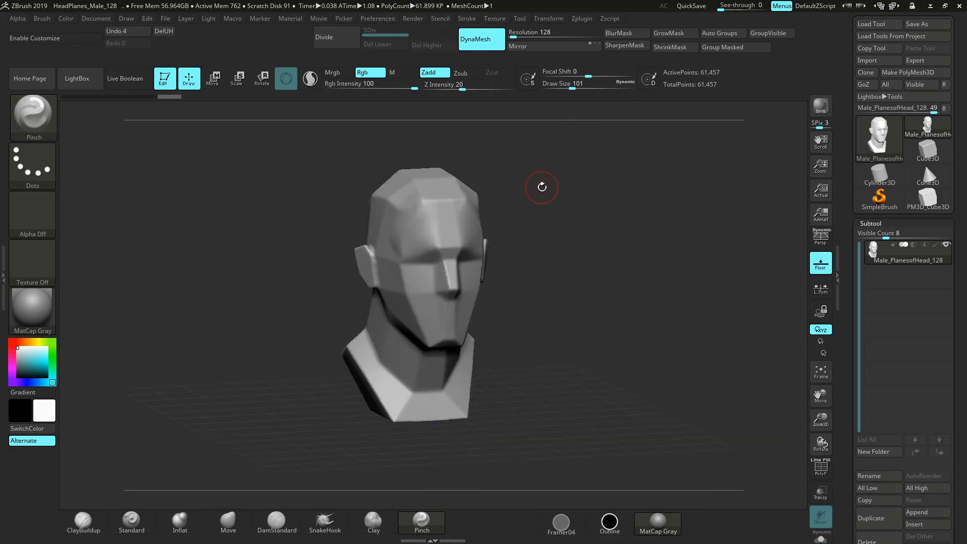
pyautogui.moveTo(599, 212); pyautogui.dragTo(601, 245)
pyautogui.moveTo(606, 196)
pyautogui.mouseDown()
pyautogui.moveTo(631, 202)
pyautogui.moveTo(601, 185)
pyautogui.mouseUp()
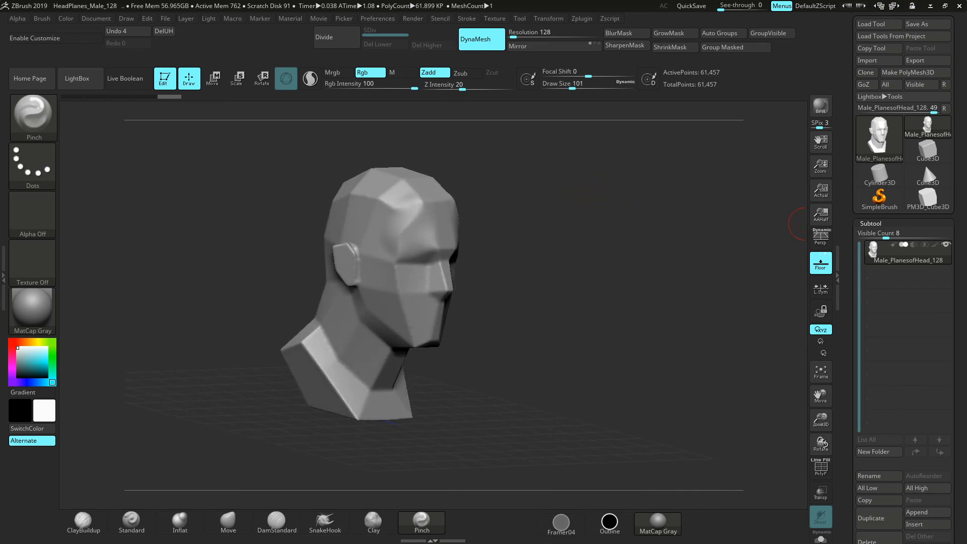